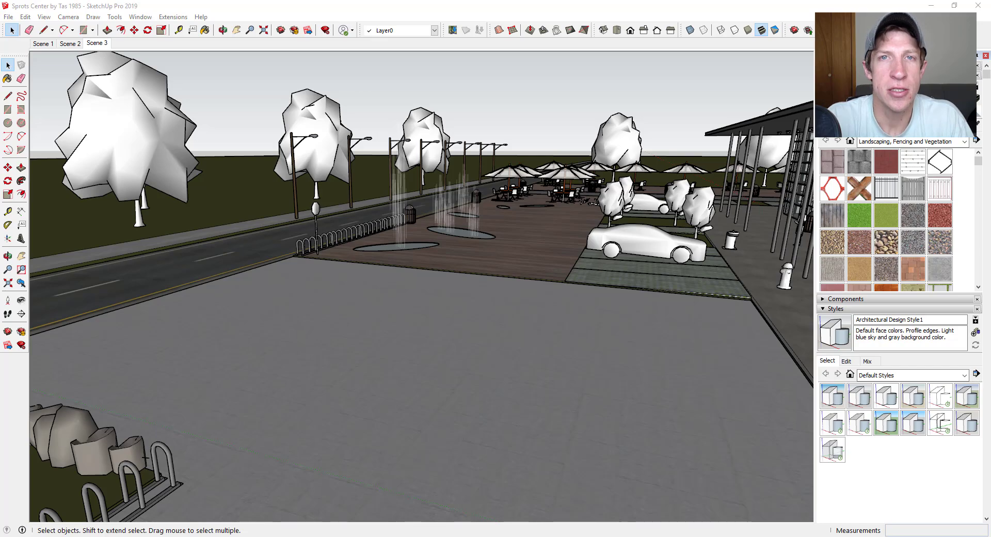
Step: Examine the large concrete plaza in Scene 3 of the model and in the Enscape render
middle_click_drag(596, 276, 511, 346)
left_click(97, 43)
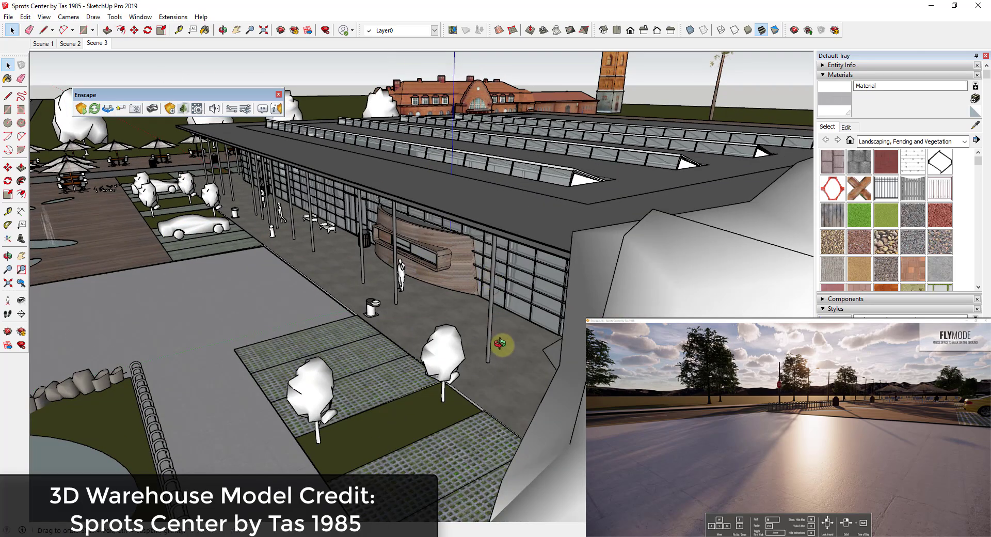
middle_click_drag(500, 343, 199, 214)
scroll(398, 247, "up", 5)
scroll(400, 274, "down", 4)
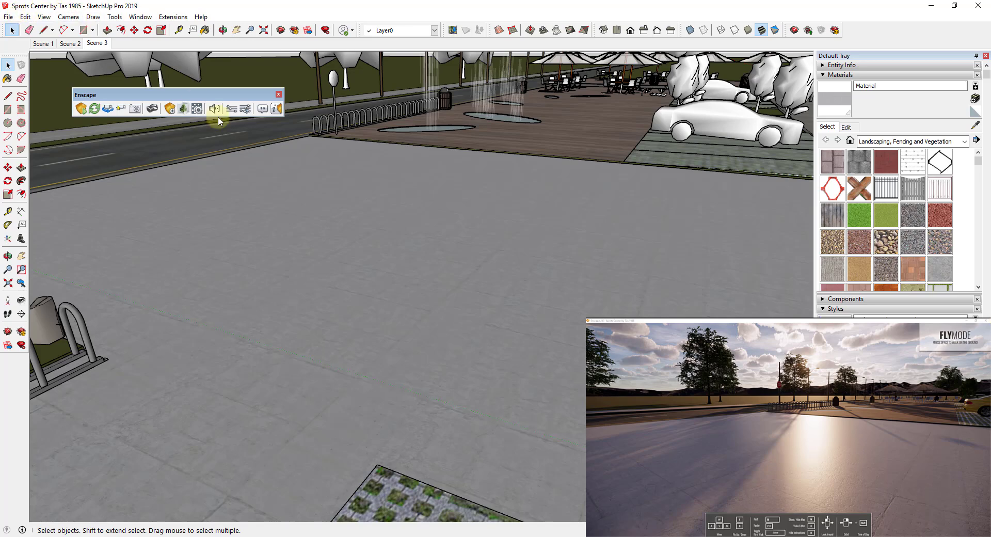
scroll(567, 331, "up", 2)
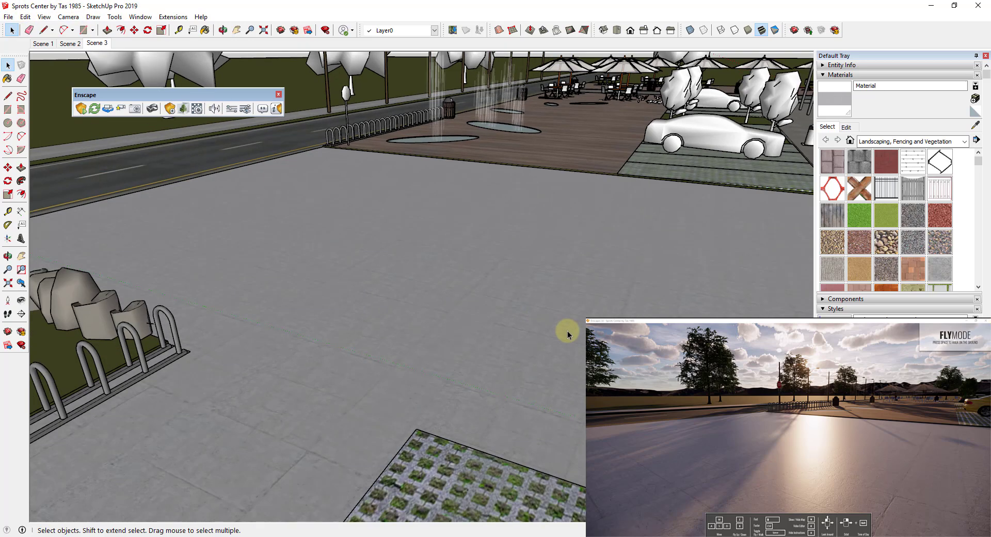
scroll(567, 333, "down", 3)
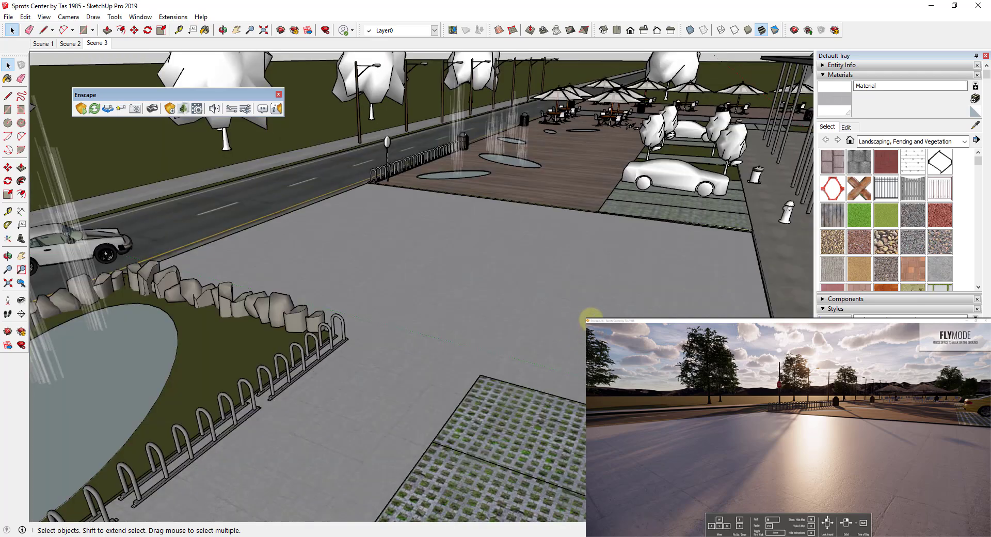
mouse_move(548, 303)
middle_mouse_down()
mouse_move(559, 267)
mouse_move(495, 267)
middle_mouse_up()
scroll(480, 271, "up", 2)
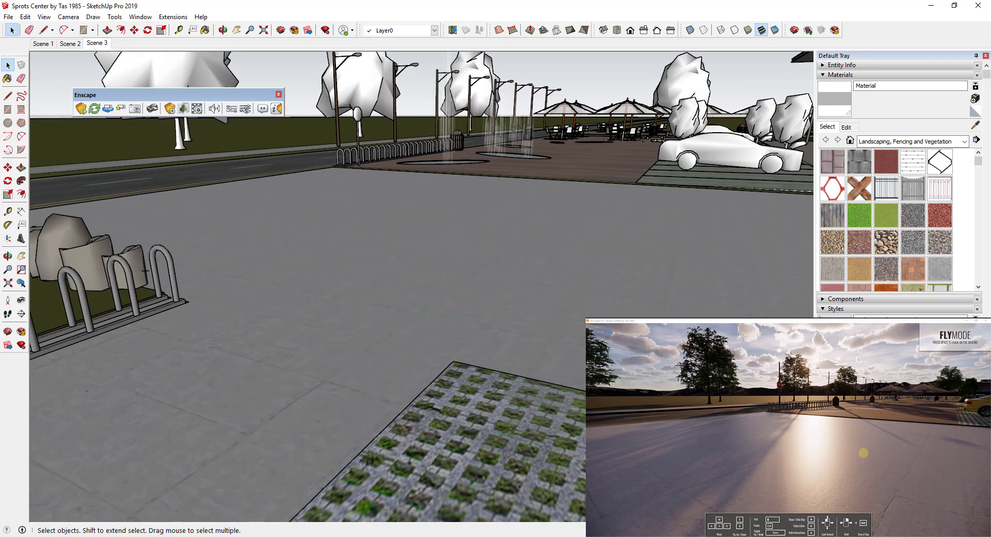
left_click_drag(863, 452, 808, 480)
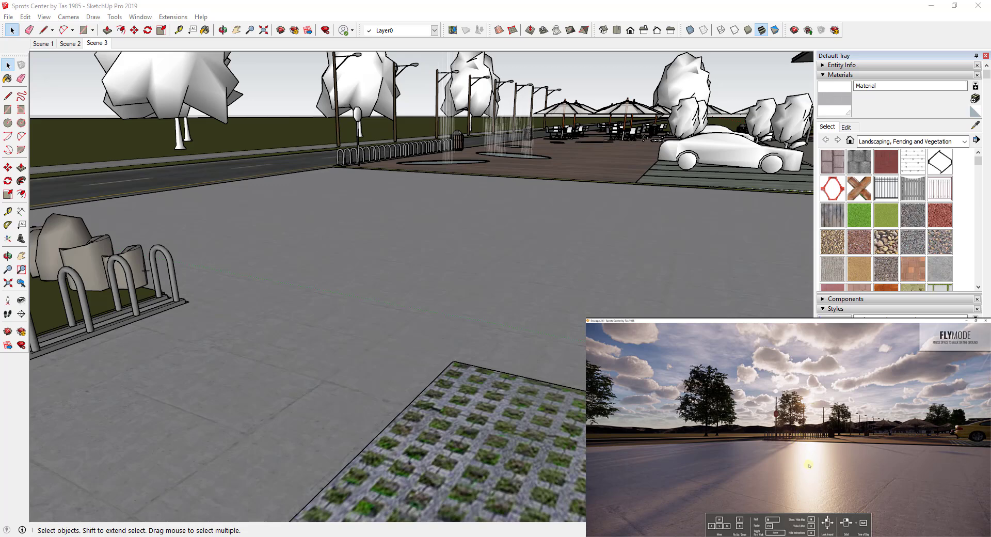
Step: With the whole model selected, open the Enscape material editor and sample the concrete material from the plaza ground
left_click(431, 263)
key("ctrl+a")
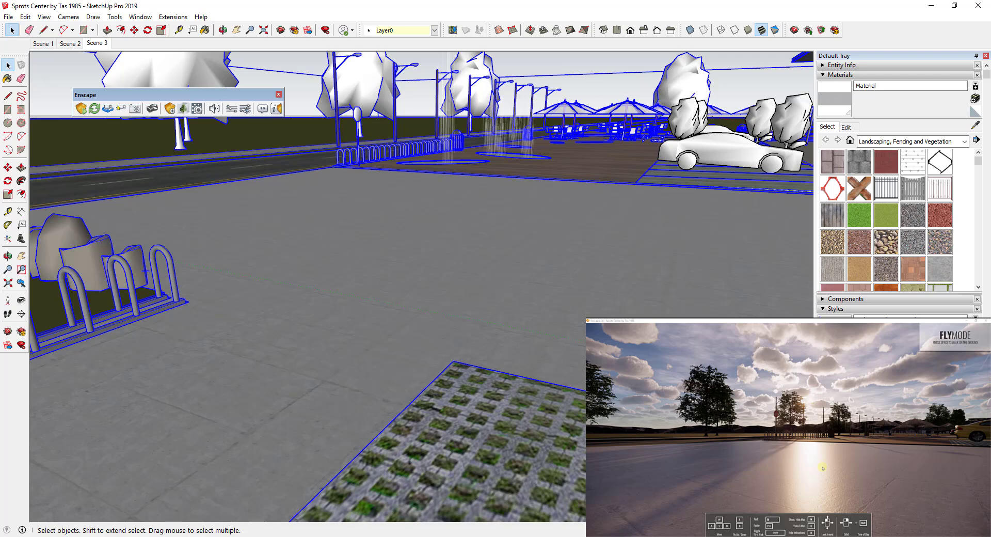
left_click(195, 114)
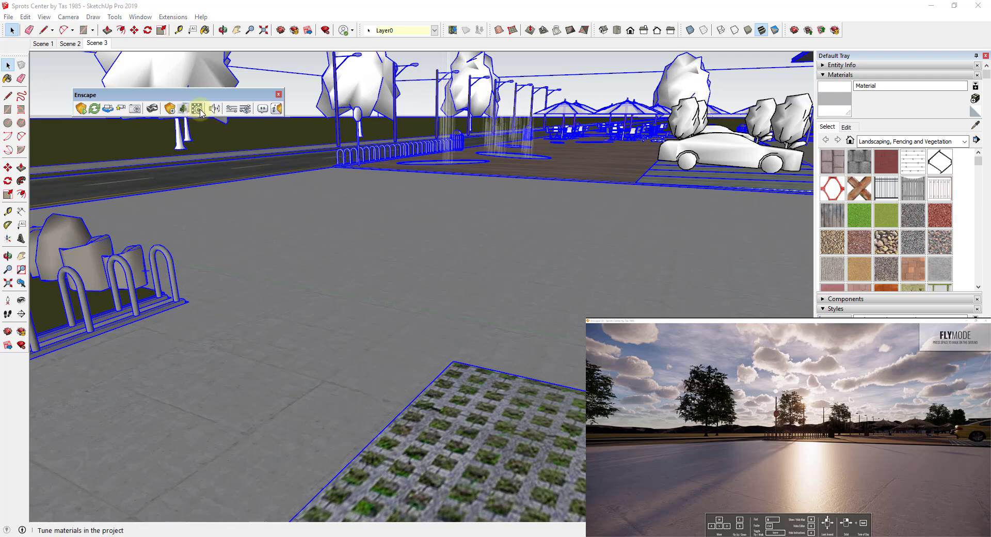
left_click_drag(577, 130, 204, 138)
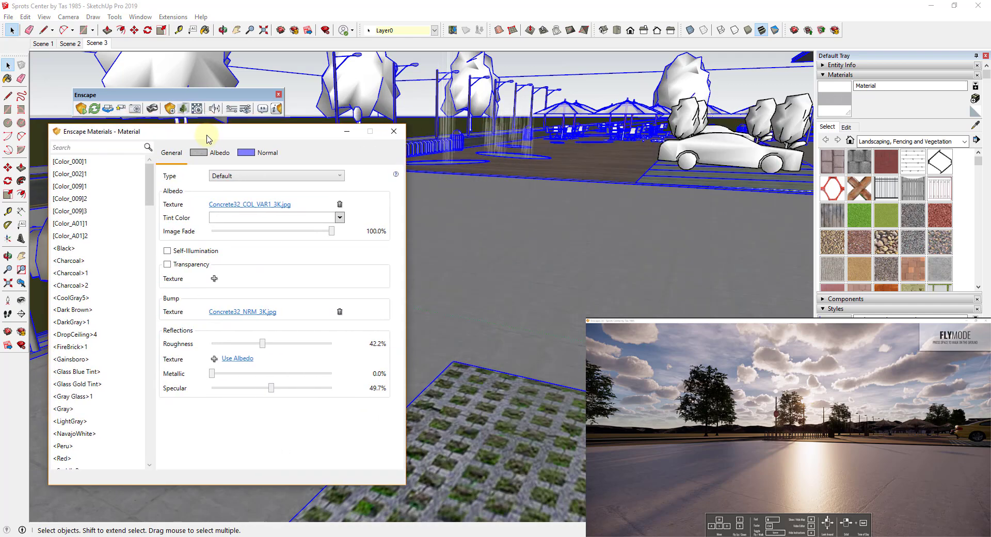
left_click(975, 125)
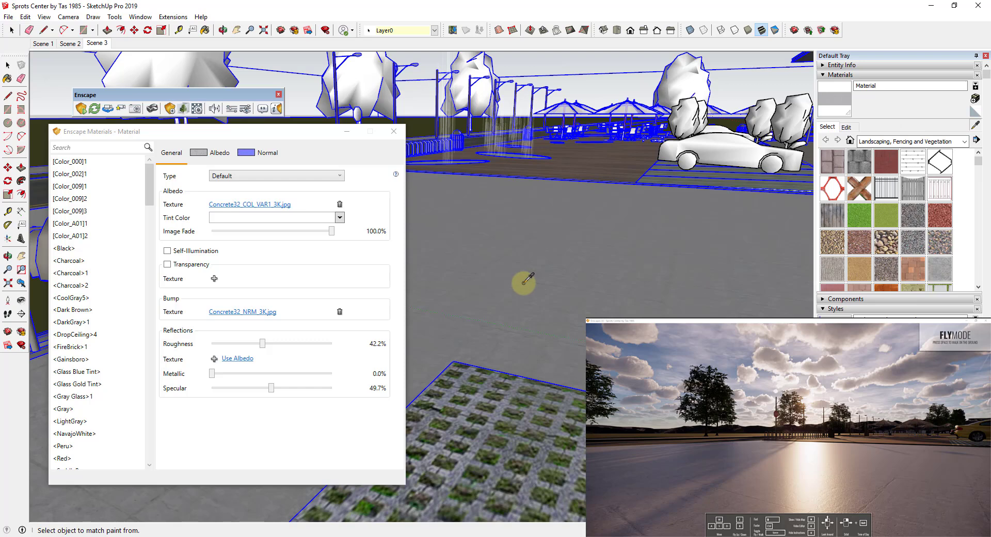
left_click(524, 280)
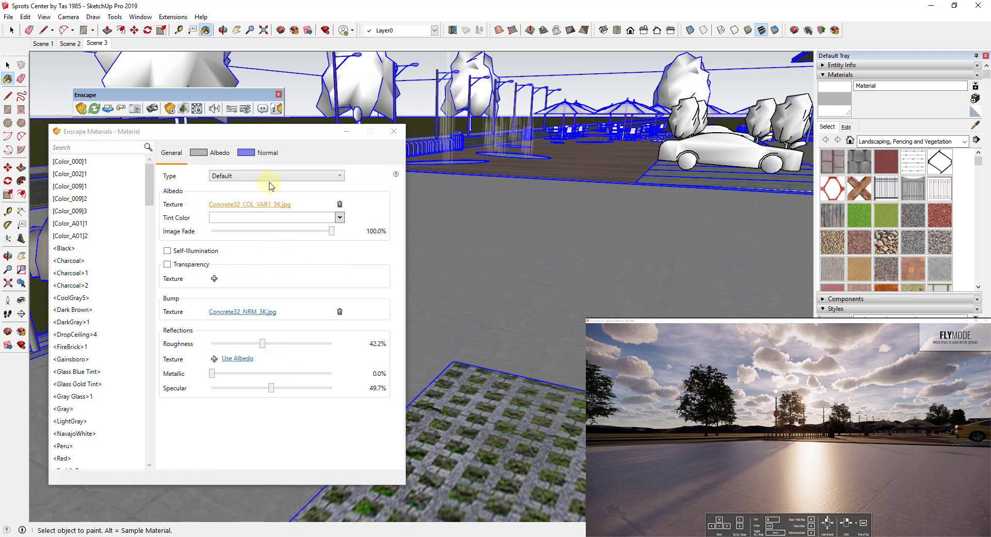
left_click(239, 132)
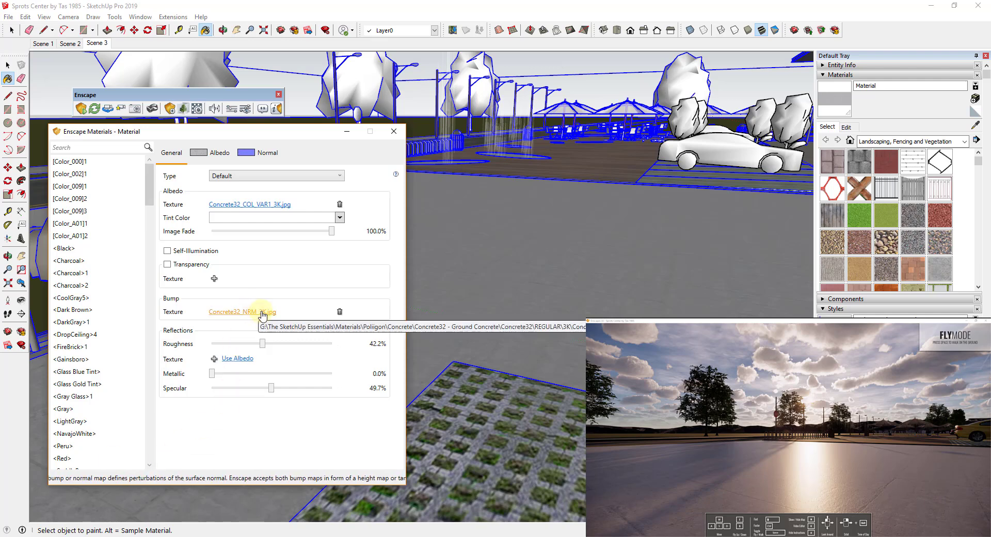
Step: Set the concrete material's roughness to 0.0%, update the Enscape render and inspect the ground reflections from other angles
left_click_drag(886, 491, 831, 396)
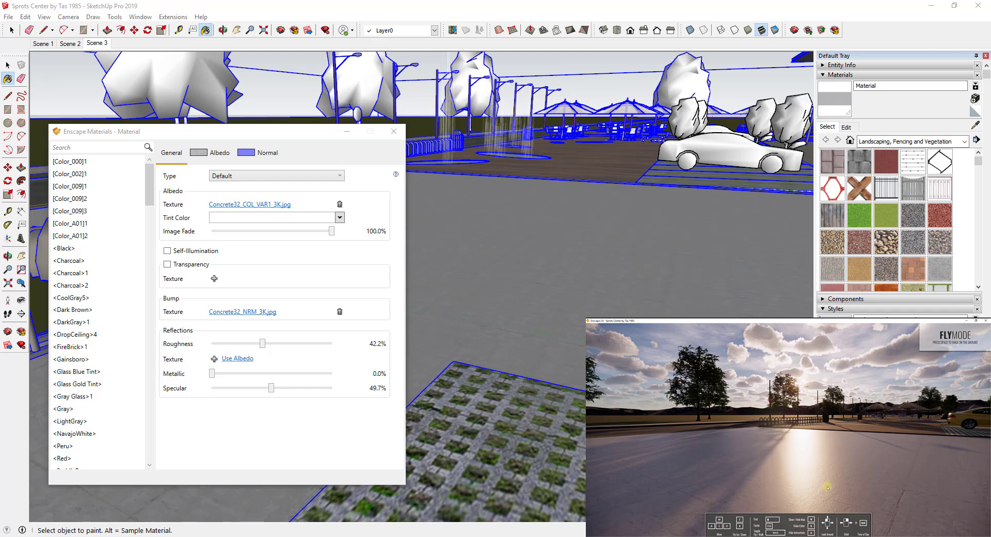
left_click_drag(827, 486, 827, 487)
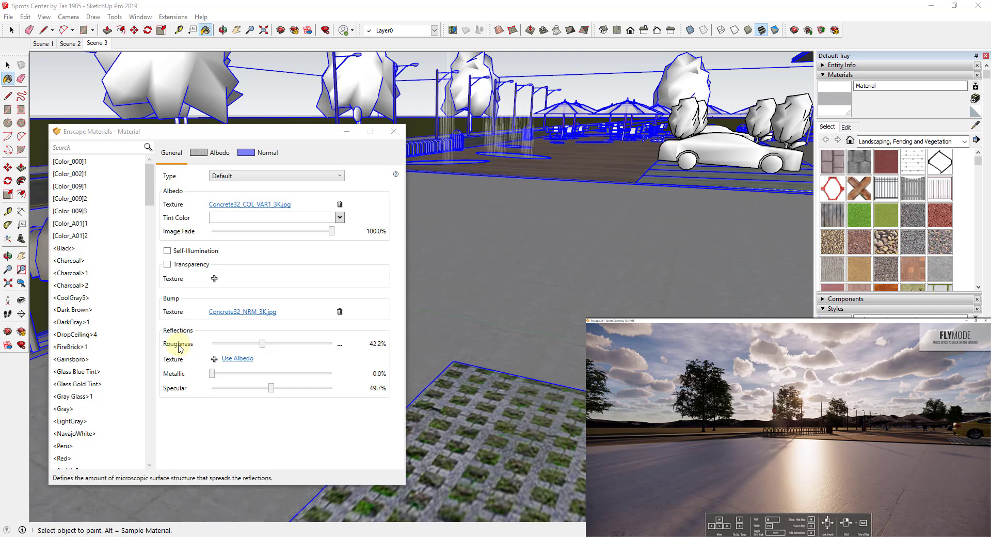
left_click_drag(261, 343, 207, 344)
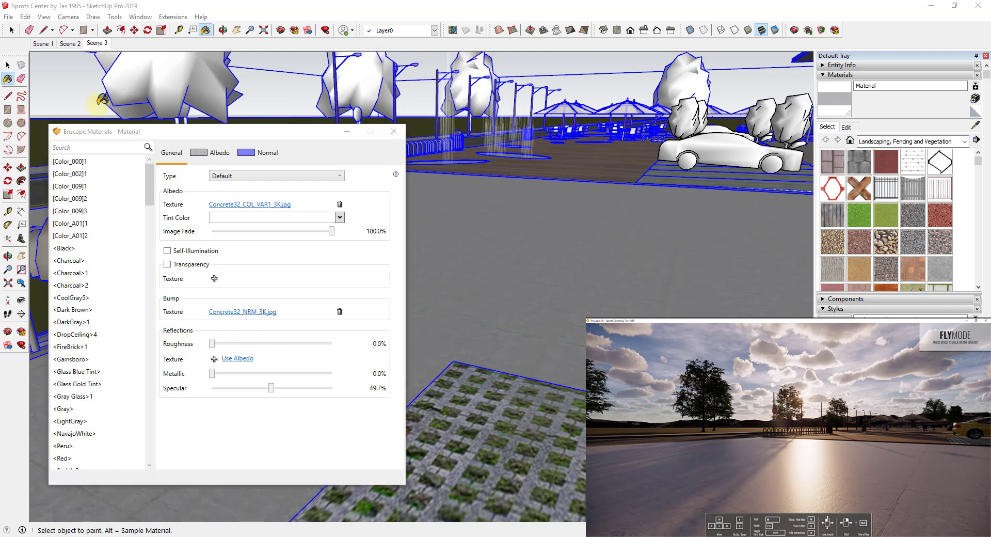
left_click(96, 108)
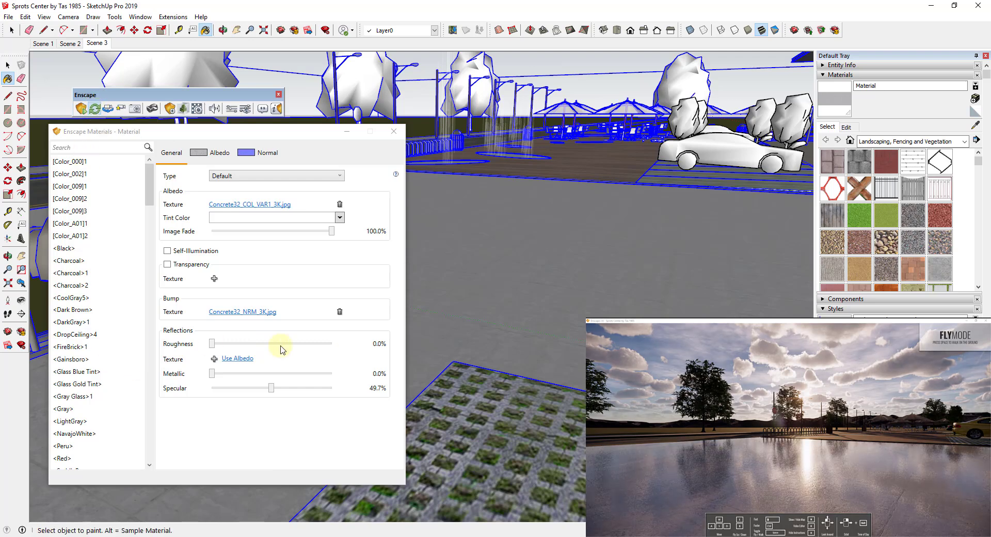
left_click_drag(283, 349, 196, 347)
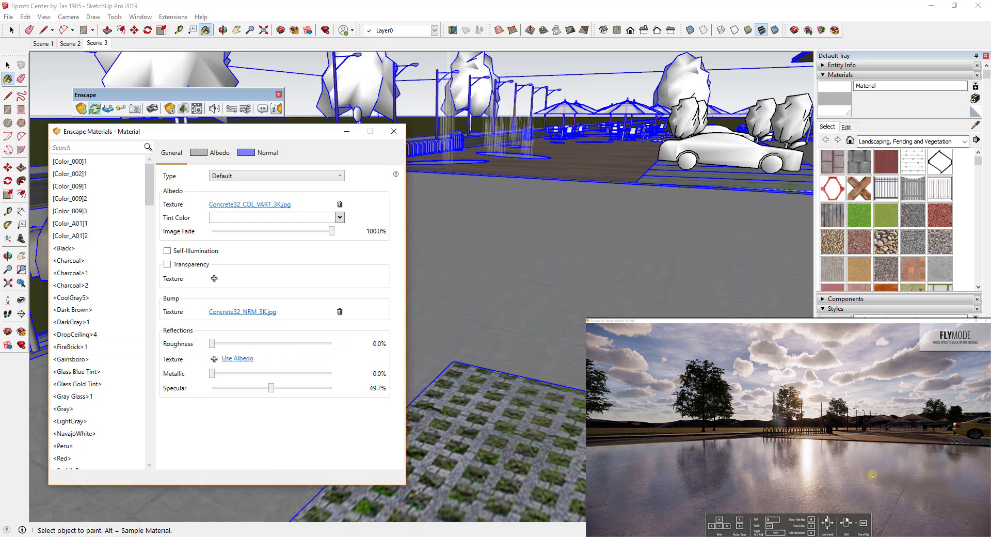
left_click_drag(874, 491, 799, 474)
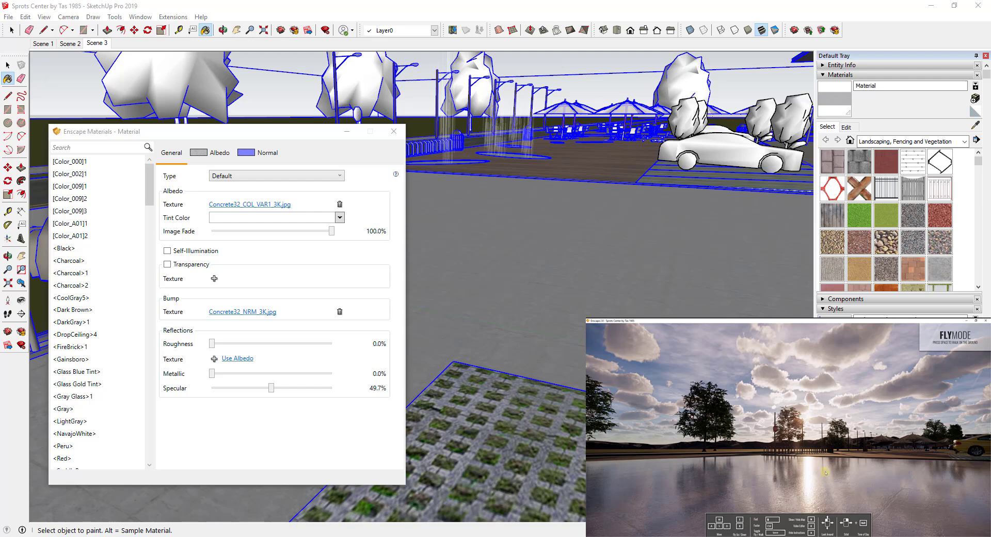
Step: Set the concrete material's roughness to 49.9% and open the file browser for its reflection roughness texture
left_click(271, 344)
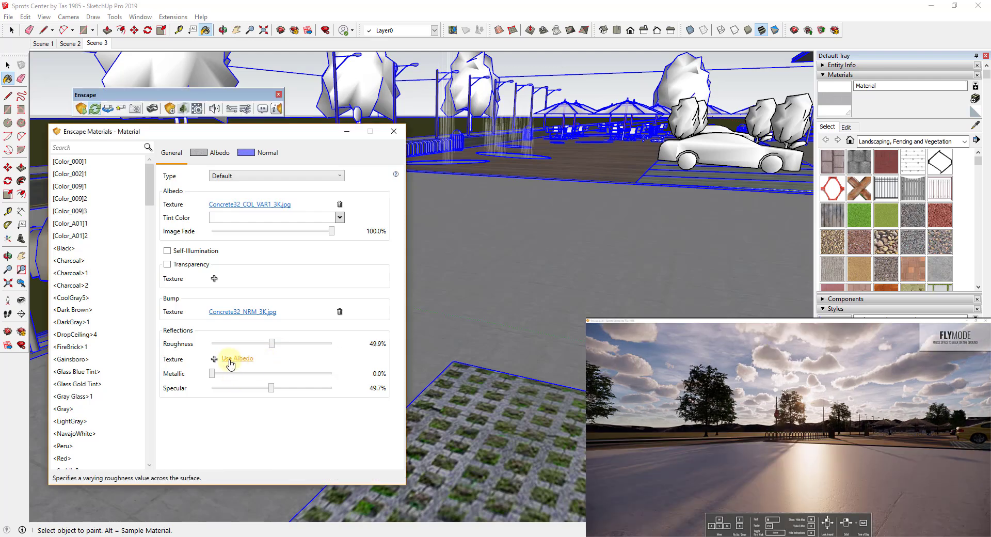
left_click(213, 358)
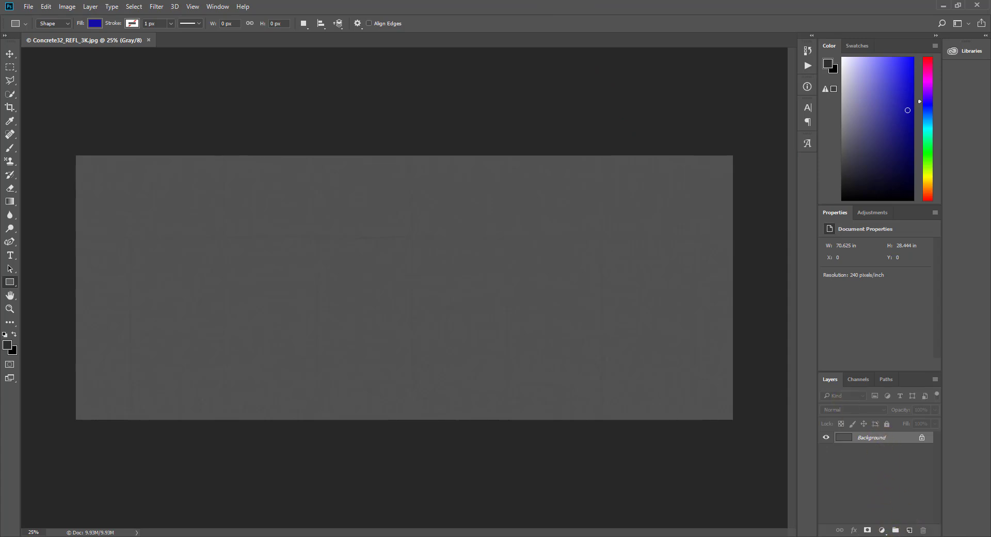
Step: In Photoshop, add a new layer above the background of Concrete32_REFL_3K.jpg and fill it with the Clouds render filter
left_click(910, 530)
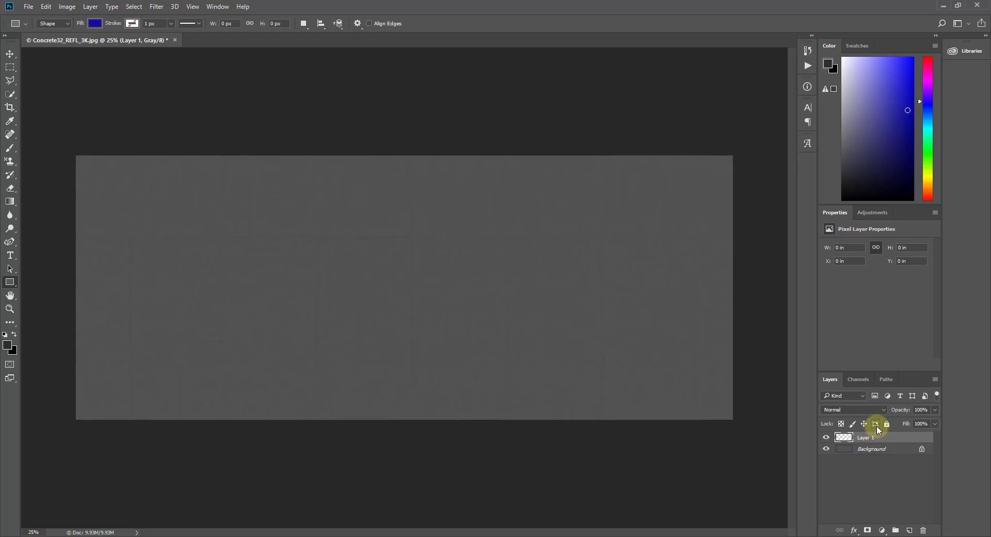
left_click(865, 453)
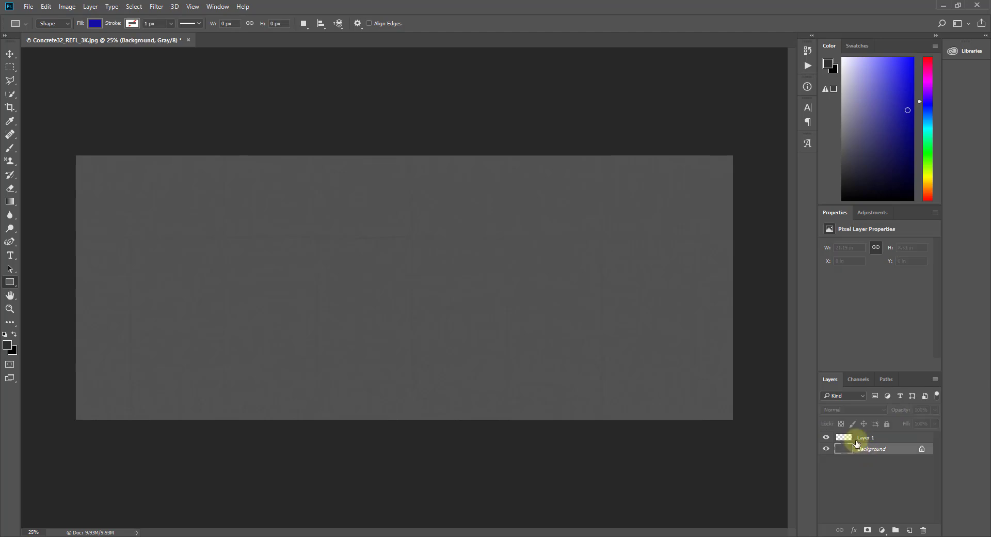
left_click(861, 439)
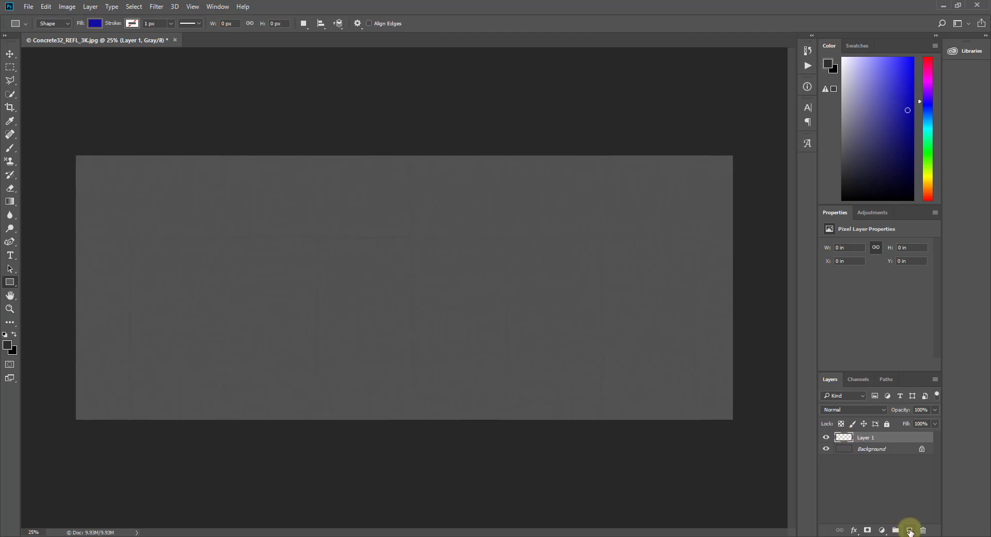
left_click(157, 6)
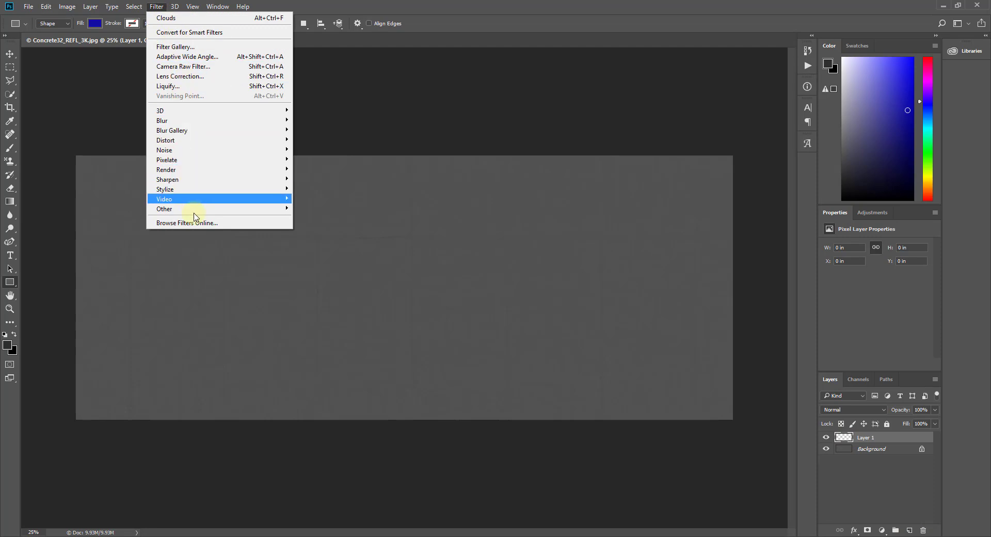
mouse_move(189, 165)
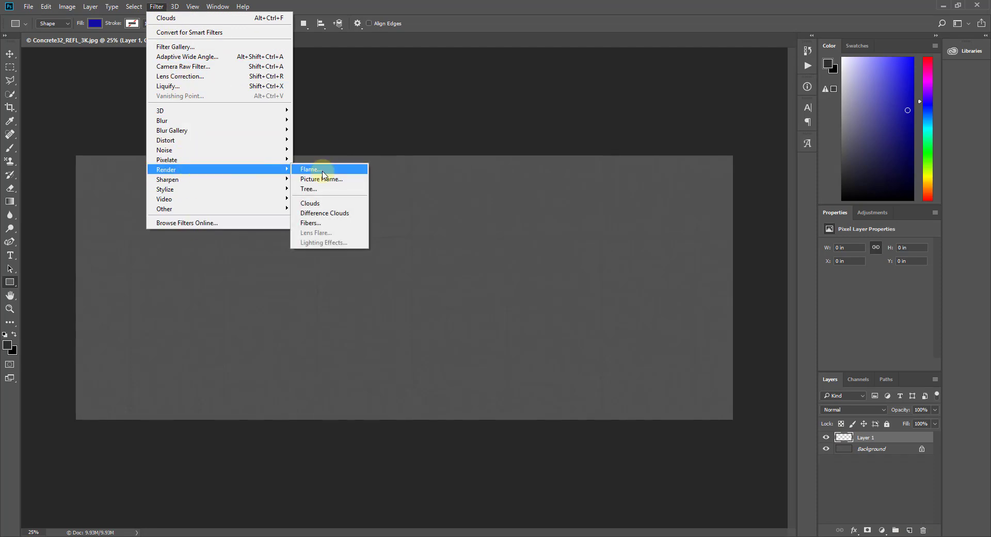
left_click(328, 206)
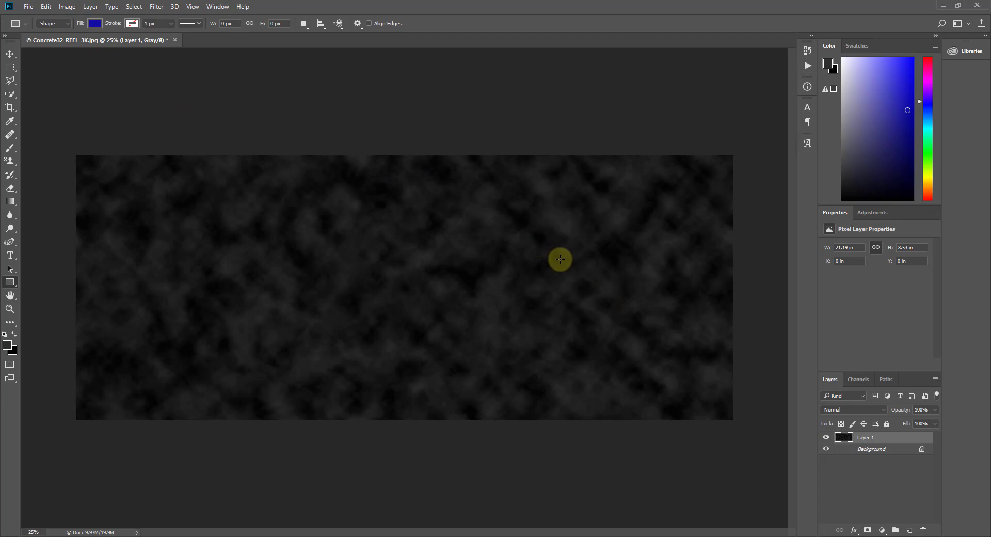
Step: Export the clouds image as a PNG named Concrete32_REFL_3K_Puddles_1 in the 3K texture folder
left_click(26, 7)
mouse_move(94, 146)
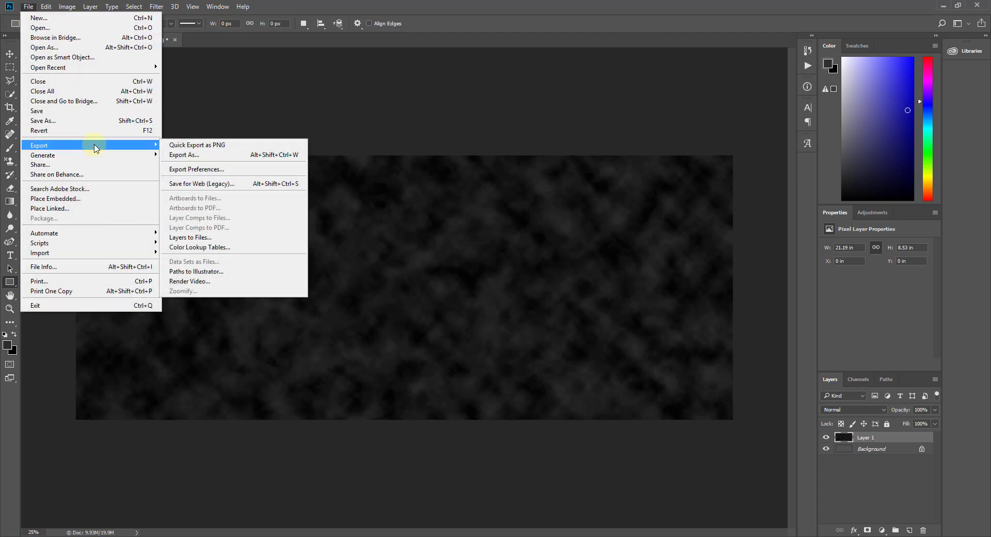
left_click(239, 153)
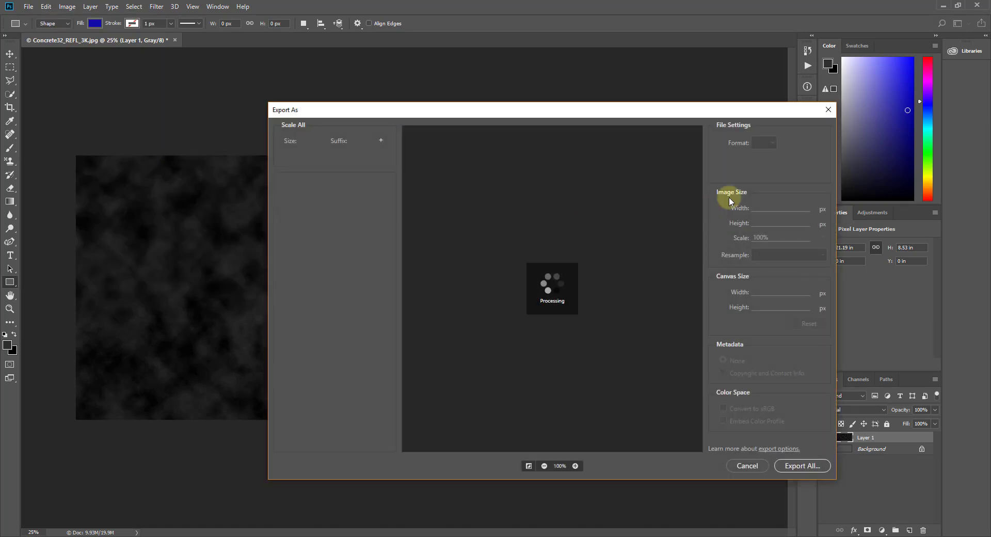
left_click(766, 143)
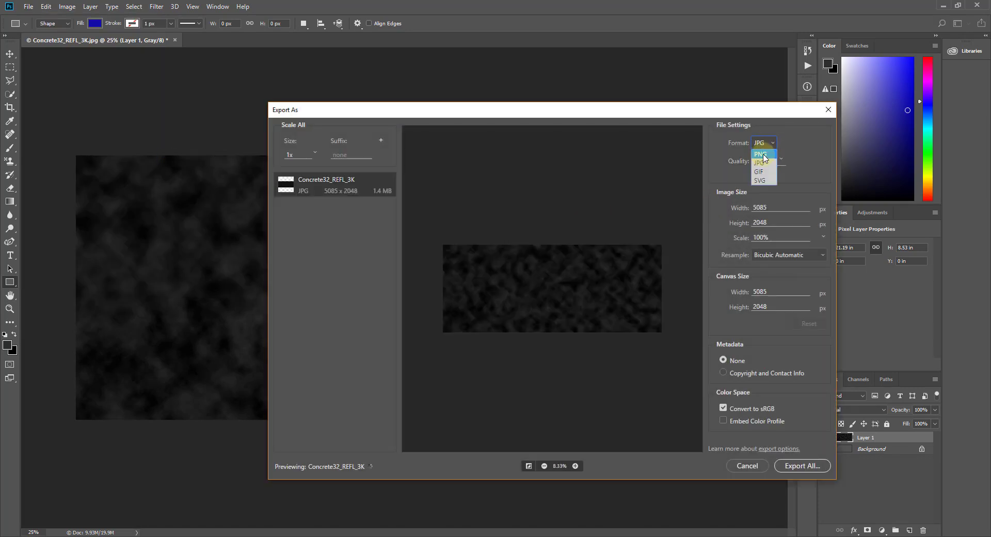
left_click(763, 144)
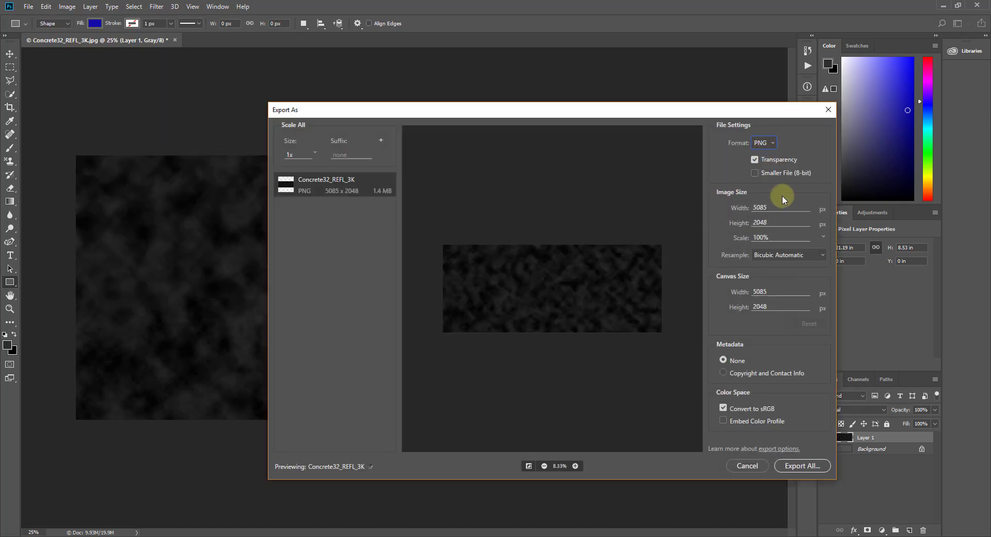
left_click(801, 466)
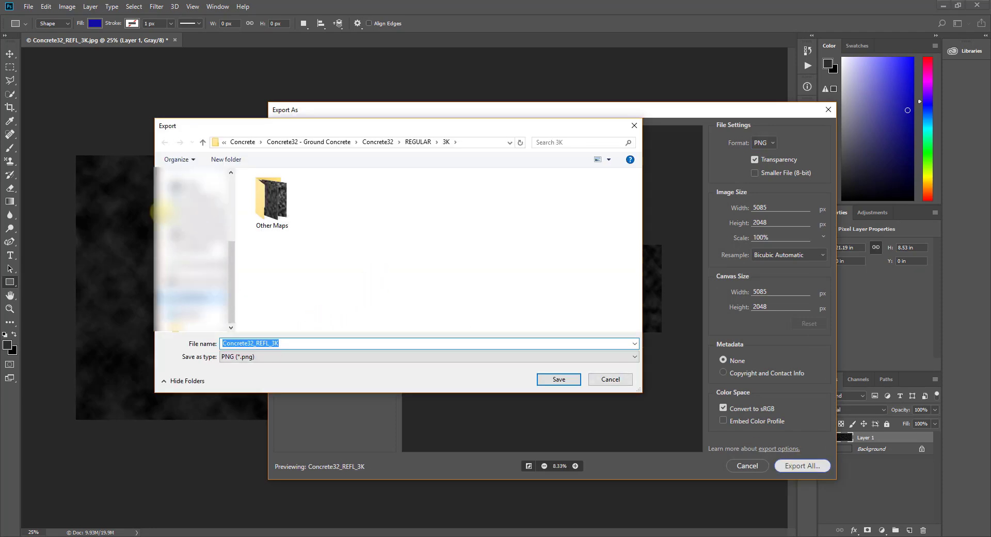
left_click(314, 339)
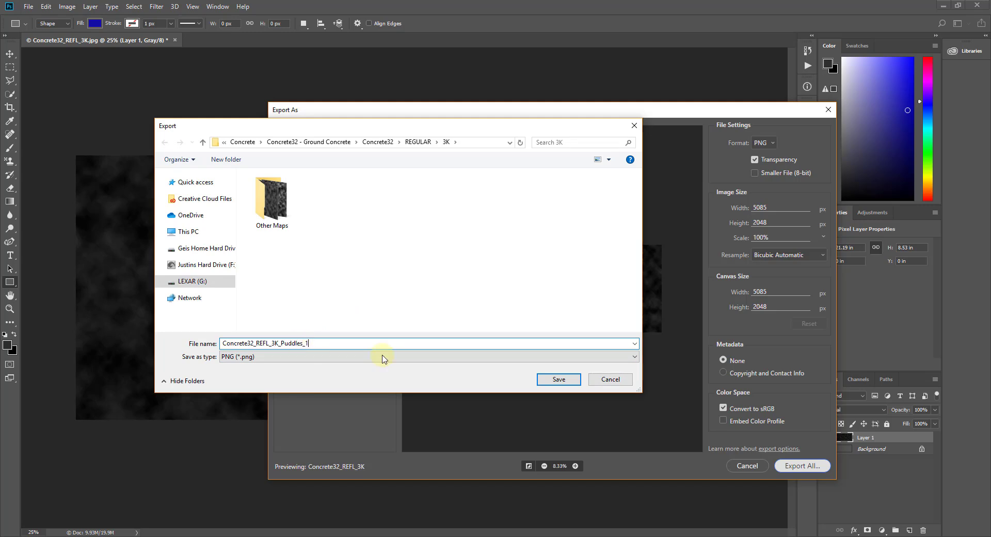
left_click(547, 379)
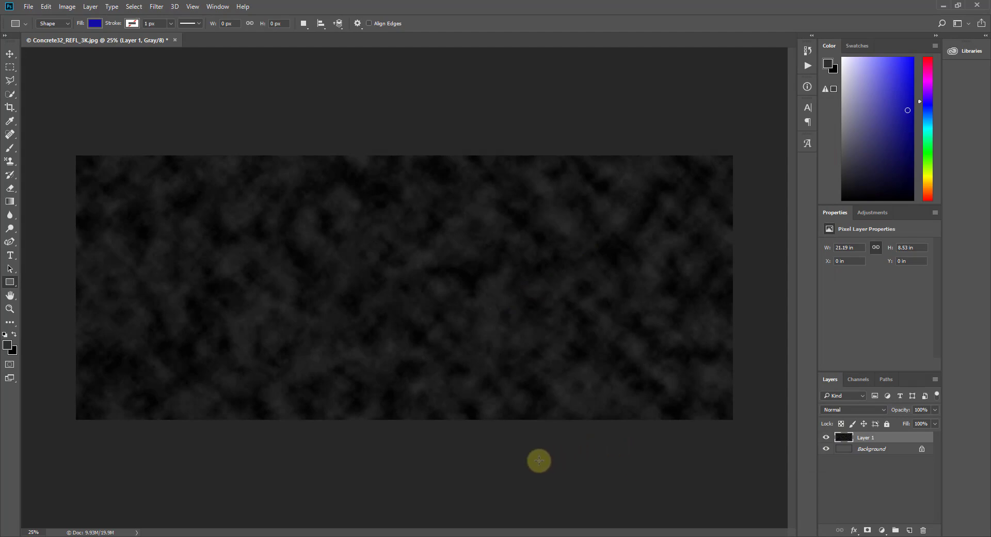
Step: Switch back to SketchUp and cancel the roughness texture file selection
mouse_move(565, 529)
left_click(467, 503)
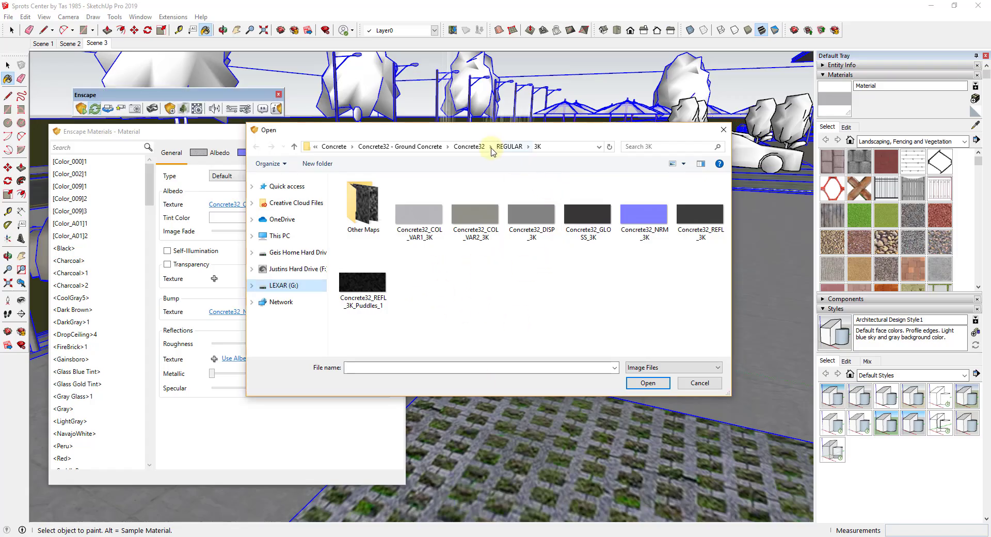
left_click(694, 382)
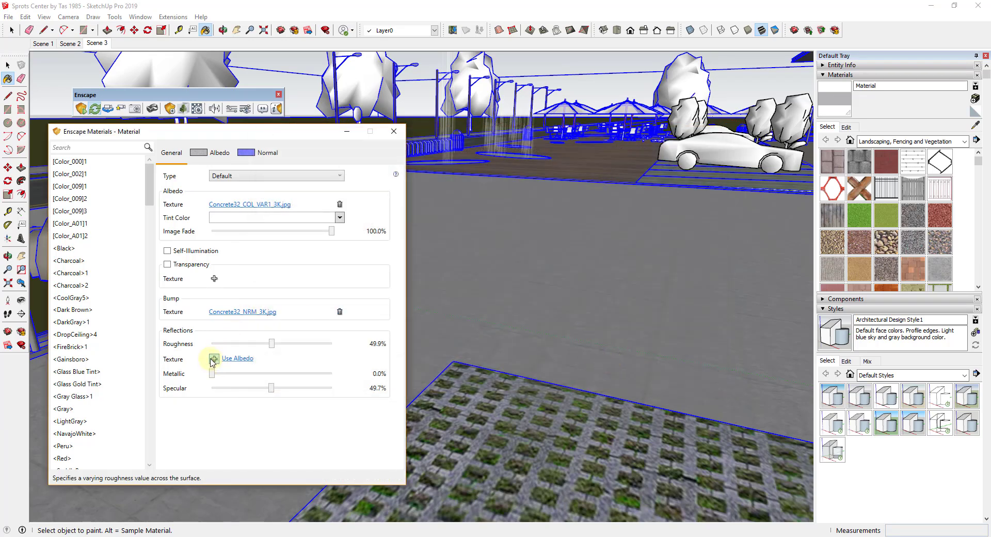
Step: Load Concrete32_REFL_3K_Puddles_1 as the concrete's reflection roughness texture and inspect the reflections in the Enscape render
left_click(213, 360)
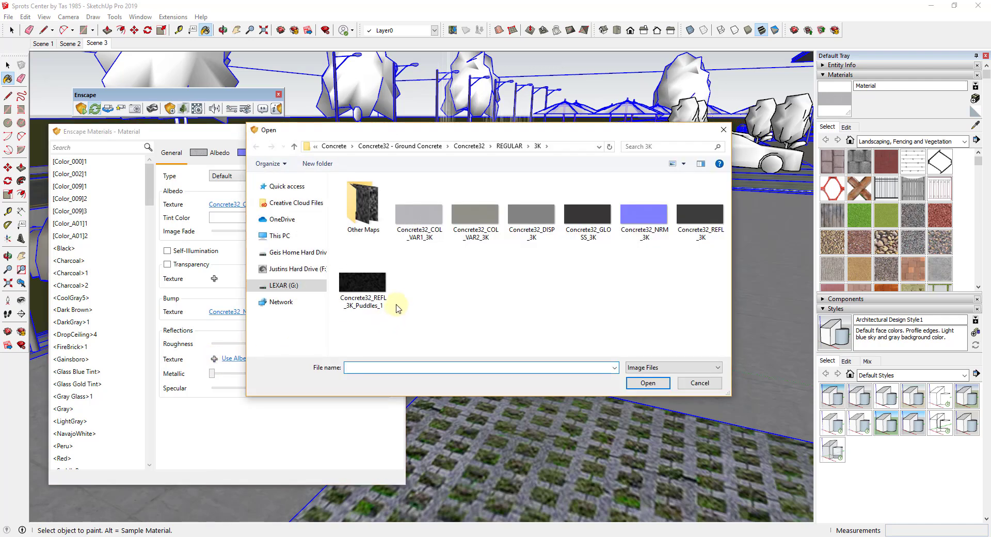
double_click(363, 287)
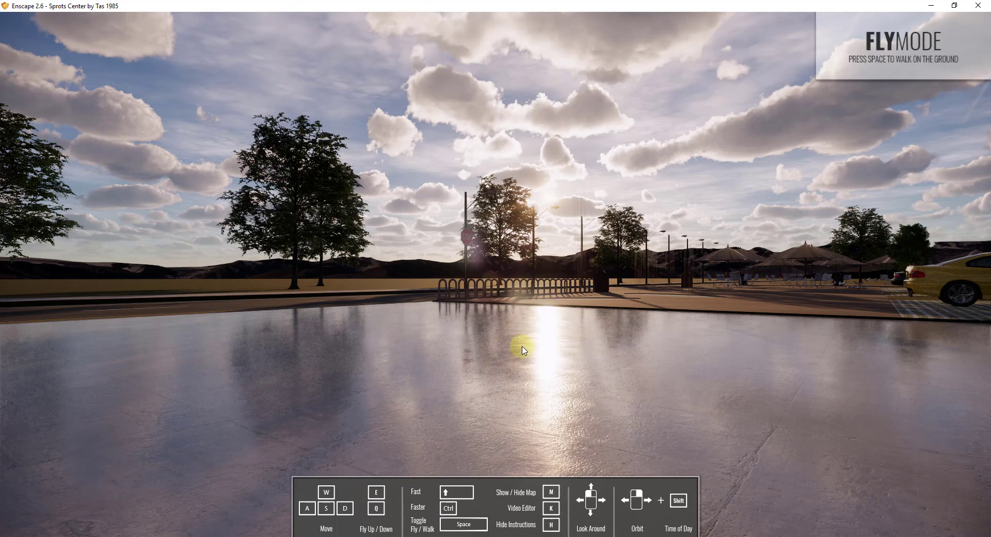
left_click_drag(585, 406, 567, 357)
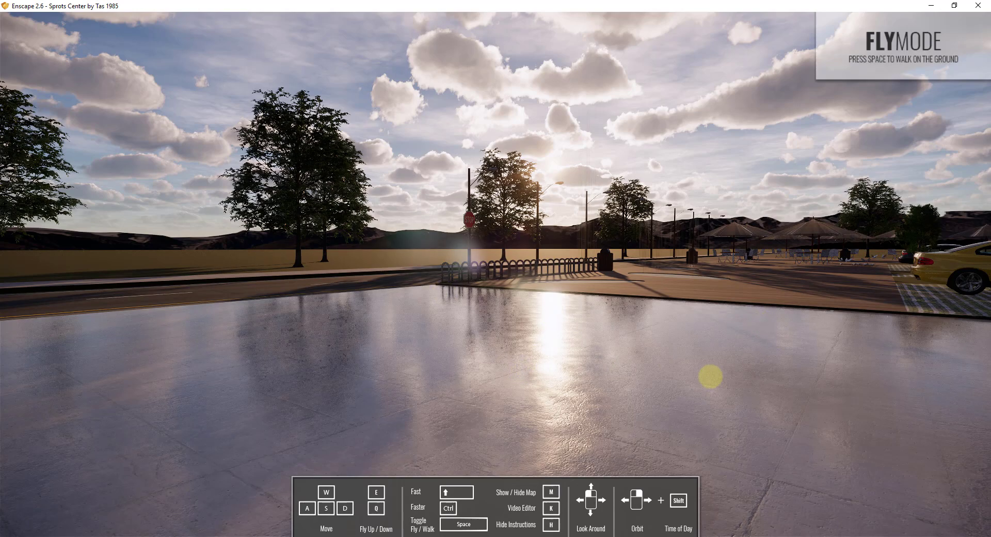
left_click_drag(710, 373, 710, 374)
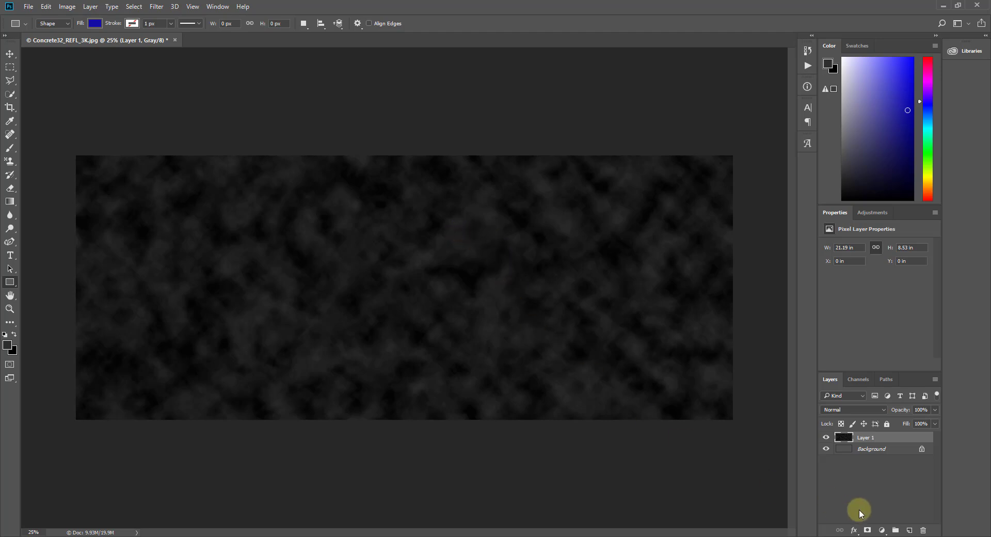
Step: In Photoshop, add a Brightness/Contrast adjustment above the clouds layer with brightness 150 and contrast 44
left_click(881, 530)
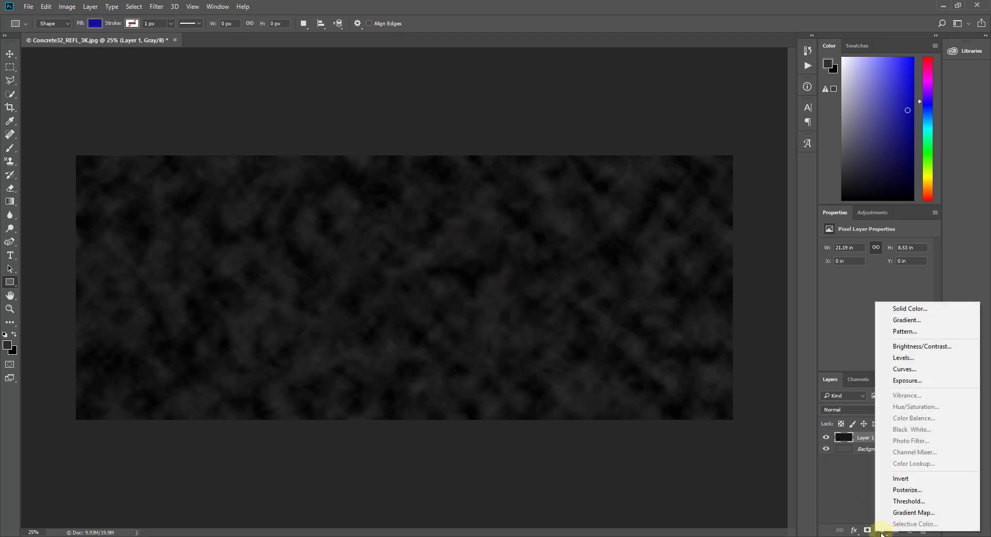
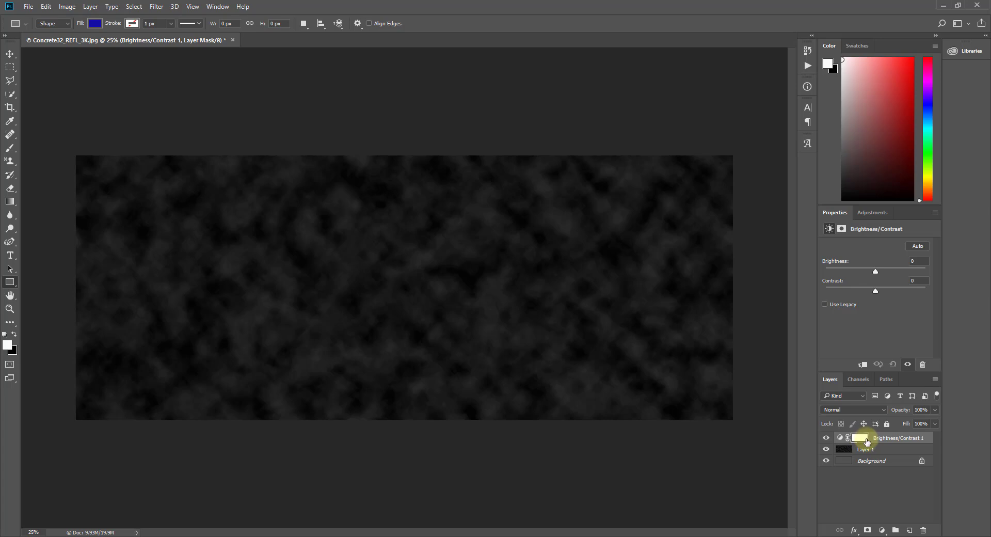
left_click_drag(875, 273, 927, 277)
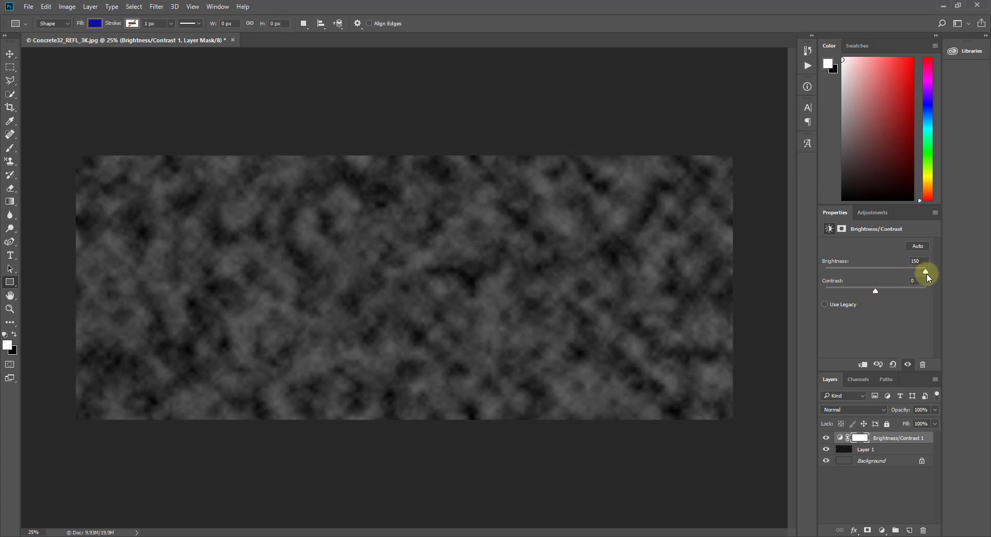
left_click_drag(925, 272, 952, 280)
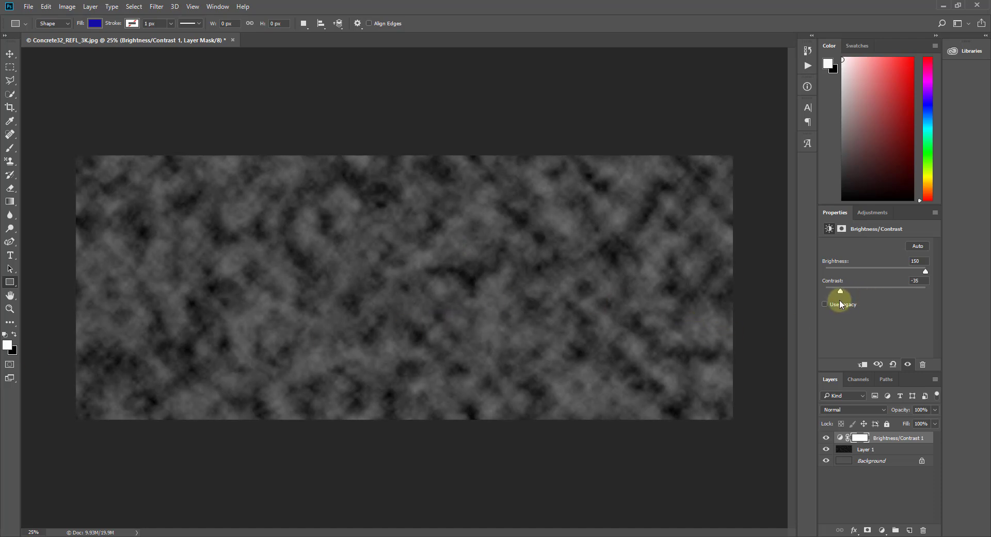
left_click_drag(876, 299, 808, 296)
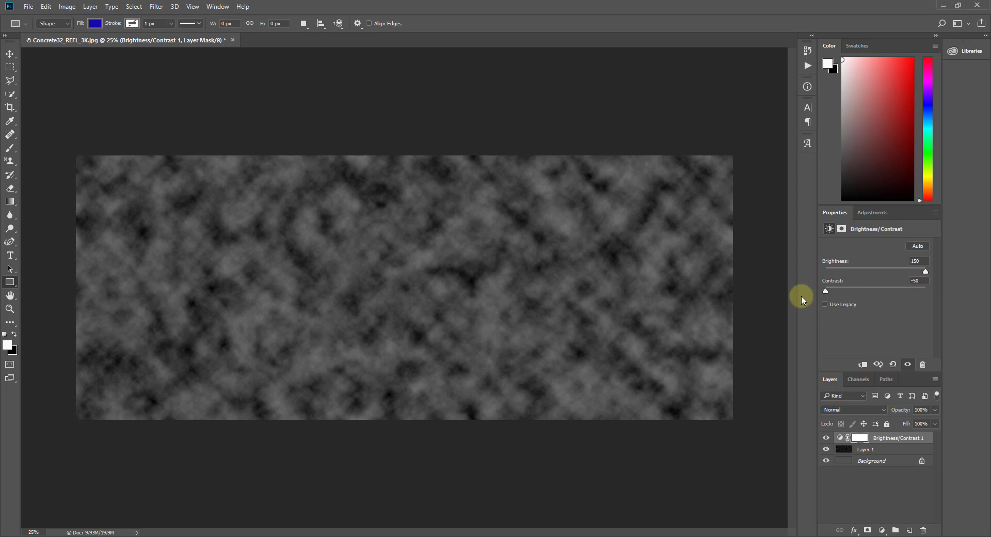
left_click_drag(876, 294, 944, 297)
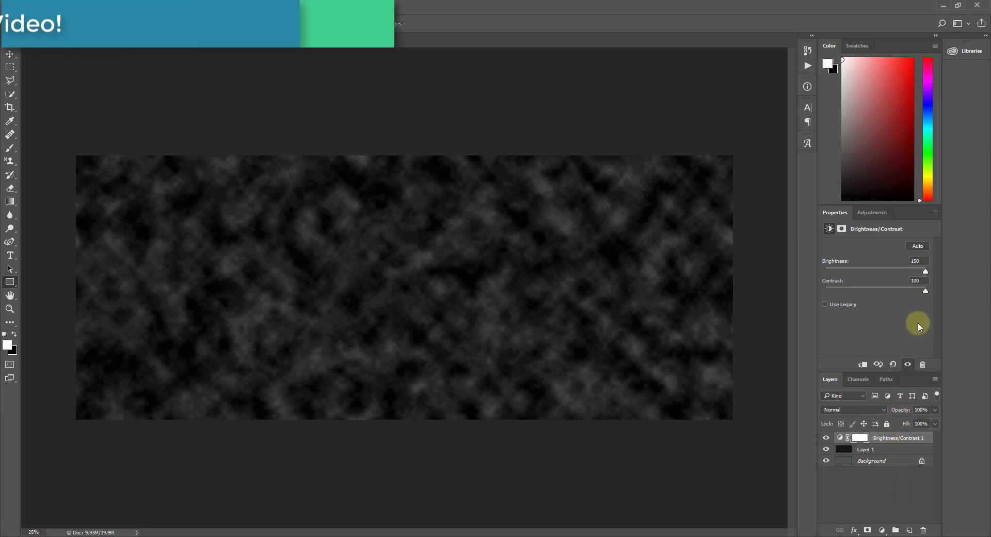
left_click_drag(924, 294, 898, 296)
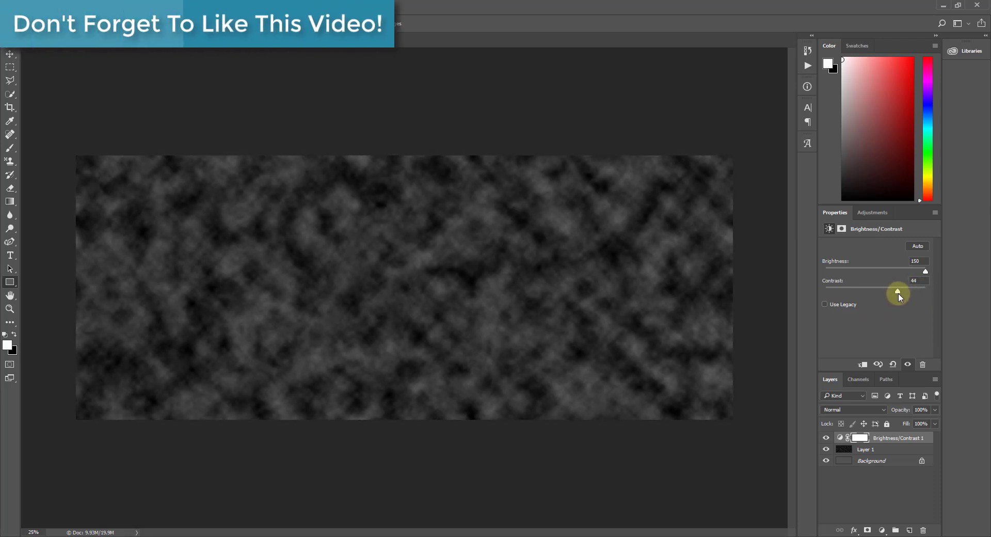
Step: Add a second Brightness/Contrast adjustment layer on top with brightness 70 and contrast 95
left_click(882, 530)
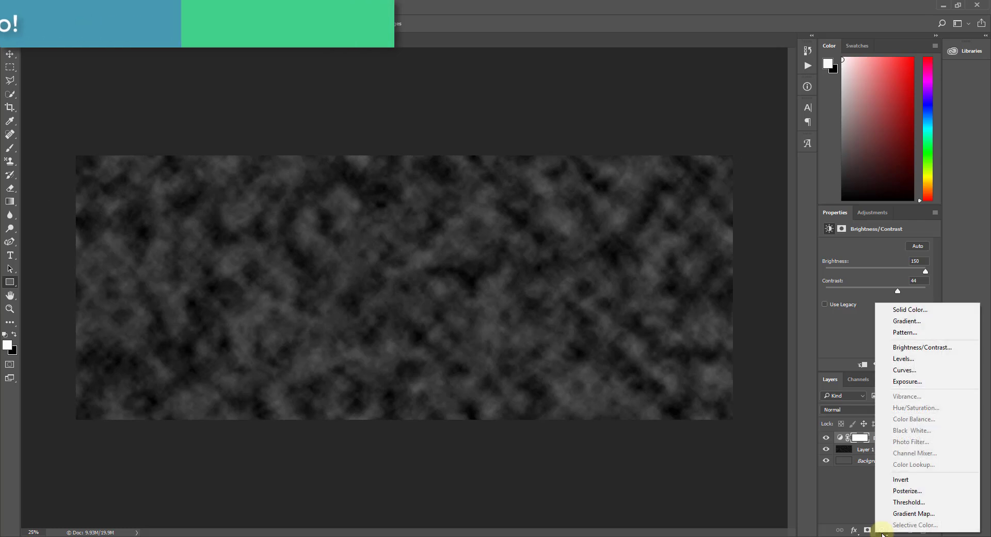
left_click(912, 349)
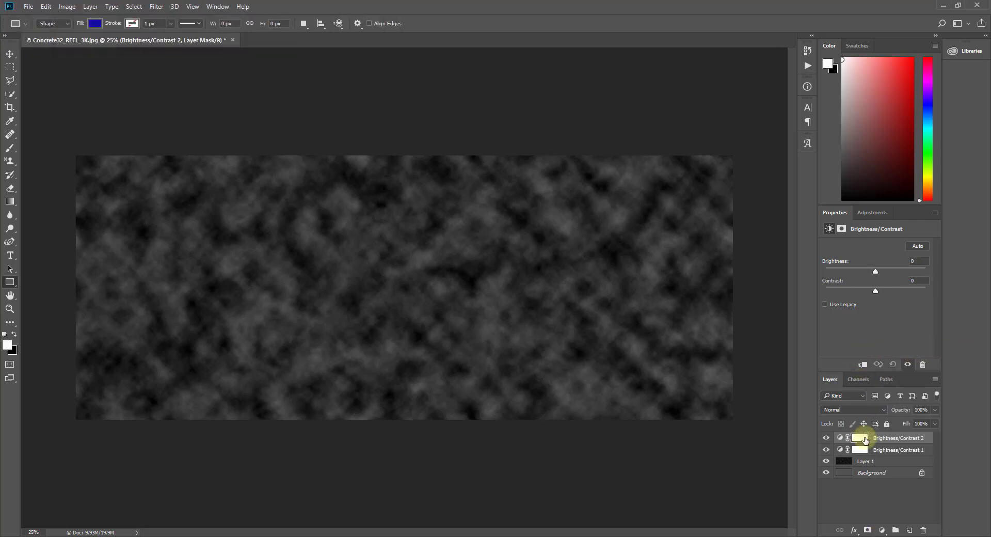
left_click_drag(875, 271, 895, 271)
left_click_drag(841, 294, 918, 298)
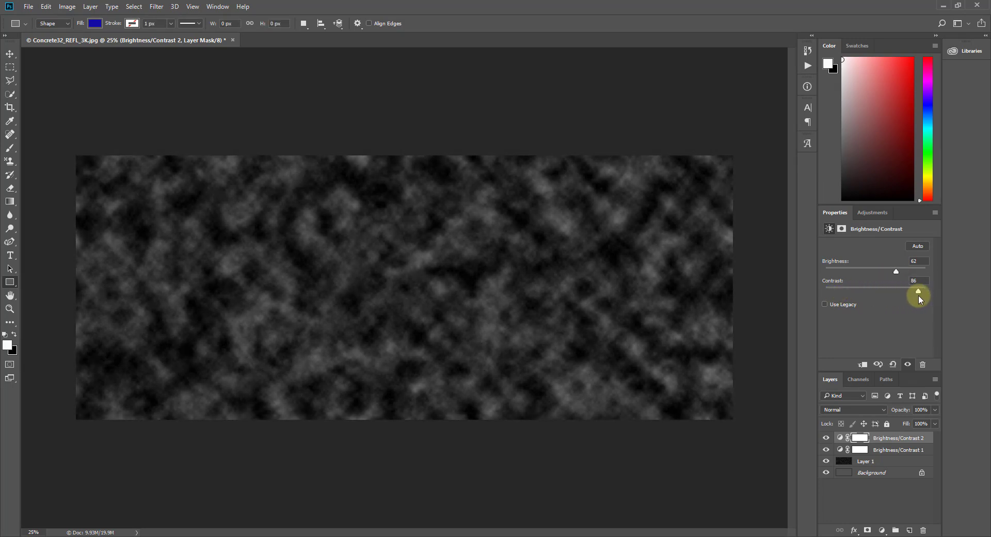
left_click_drag(895, 276, 923, 292)
Step: Compare the clouds image with and without the two Brightness/Contrast layers by toggling their visibility, leaving both shown
left_click(826, 439)
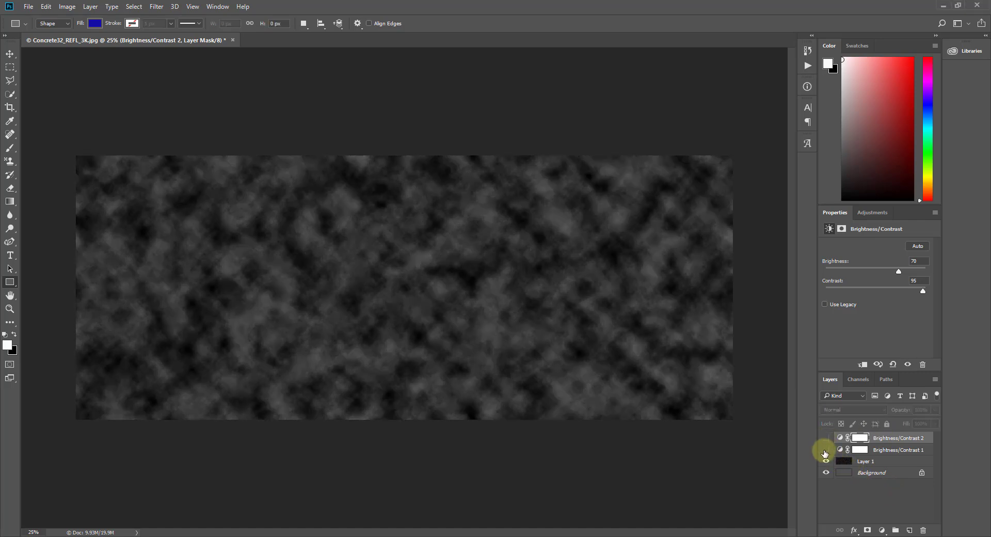
left_click(824, 451)
left_click(826, 451)
left_click(825, 451)
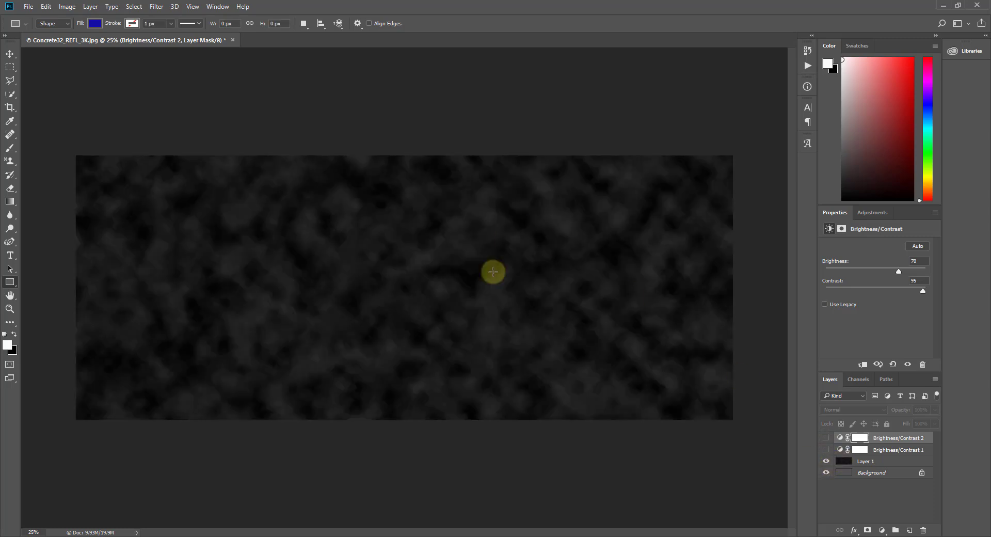
left_click(825, 450)
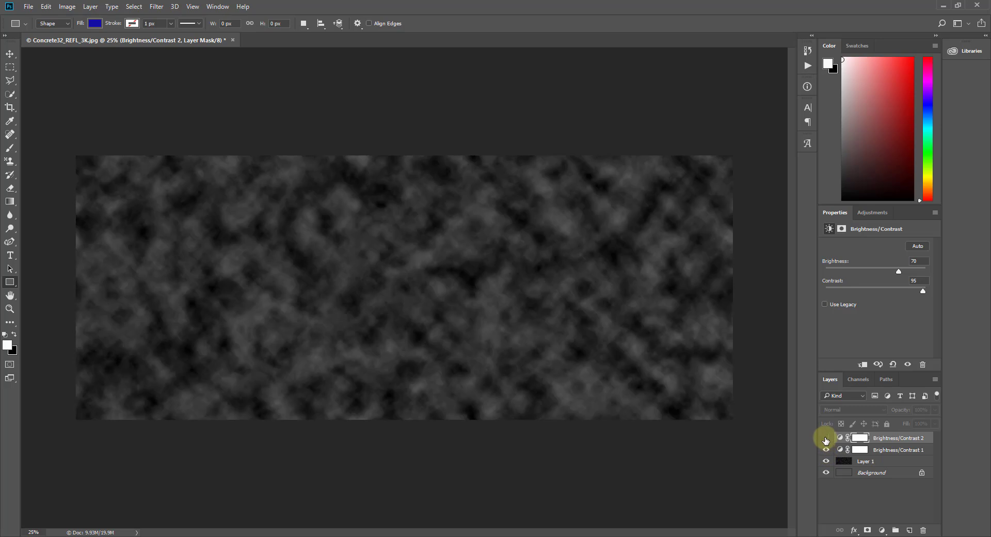
left_click(825, 438)
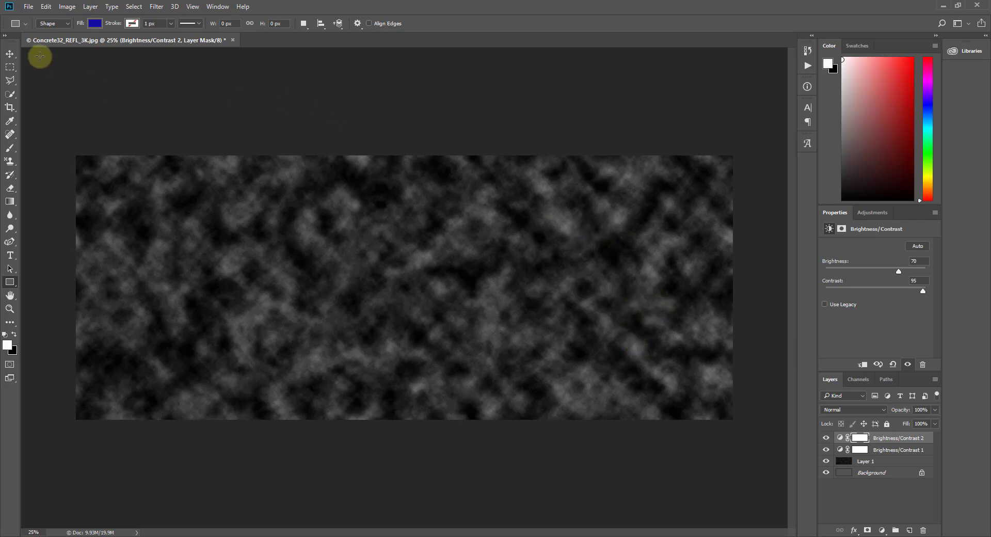
Step: Export the adjusted clouds image as a PNG named Concrete32_REFL_3K_Puddles_2 in the 3K texture folder
left_click(28, 6)
mouse_move(61, 145)
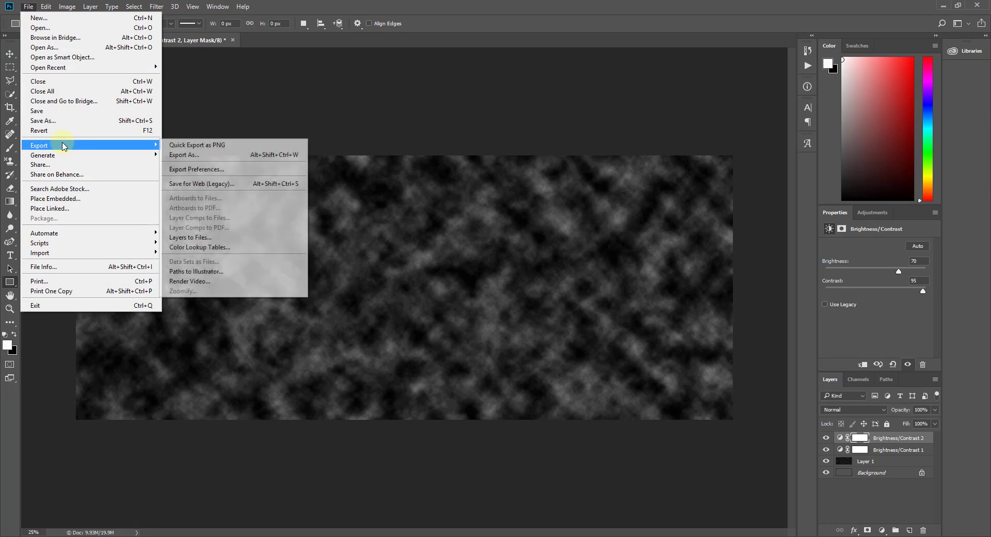
left_click(216, 155)
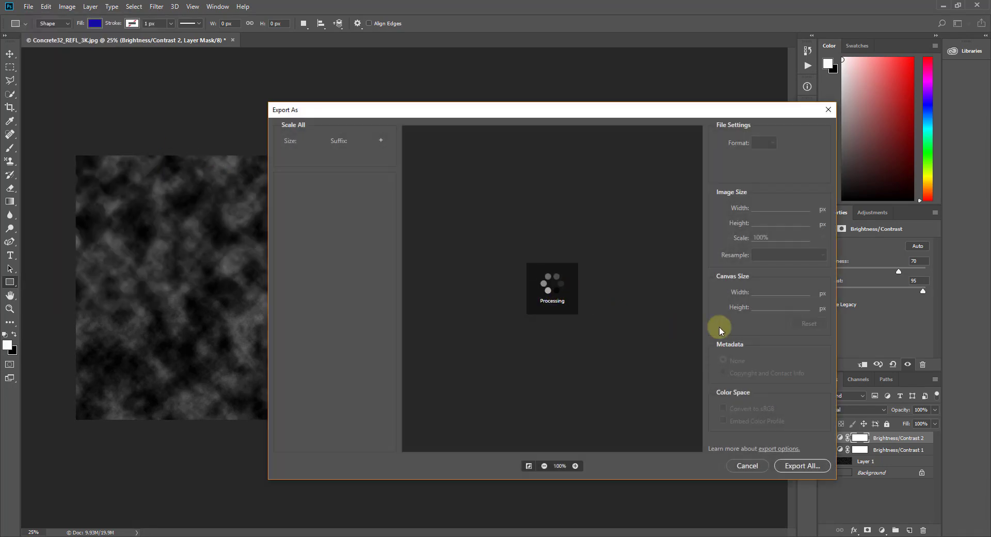
left_click(800, 466)
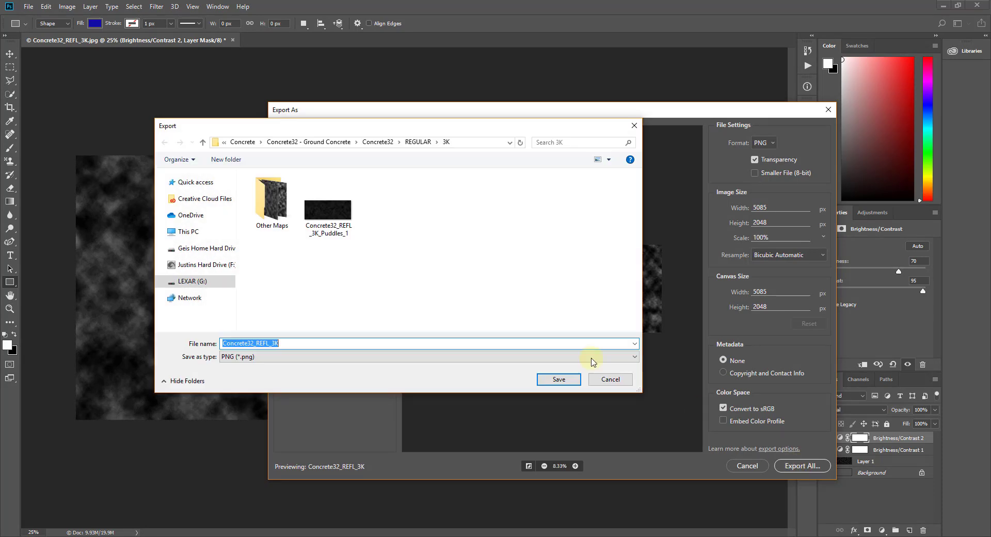
left_click(298, 342)
type("_")
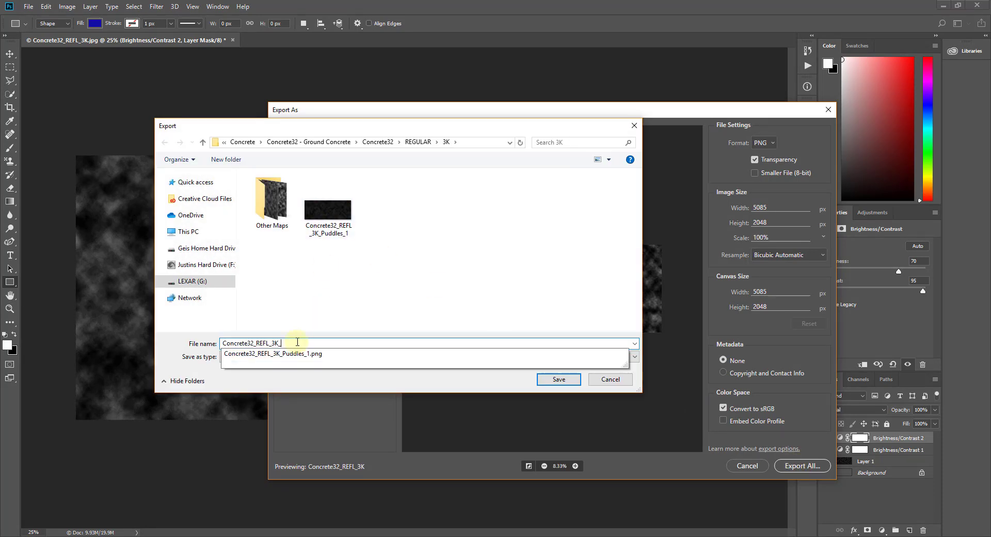
type("Puddles_2")
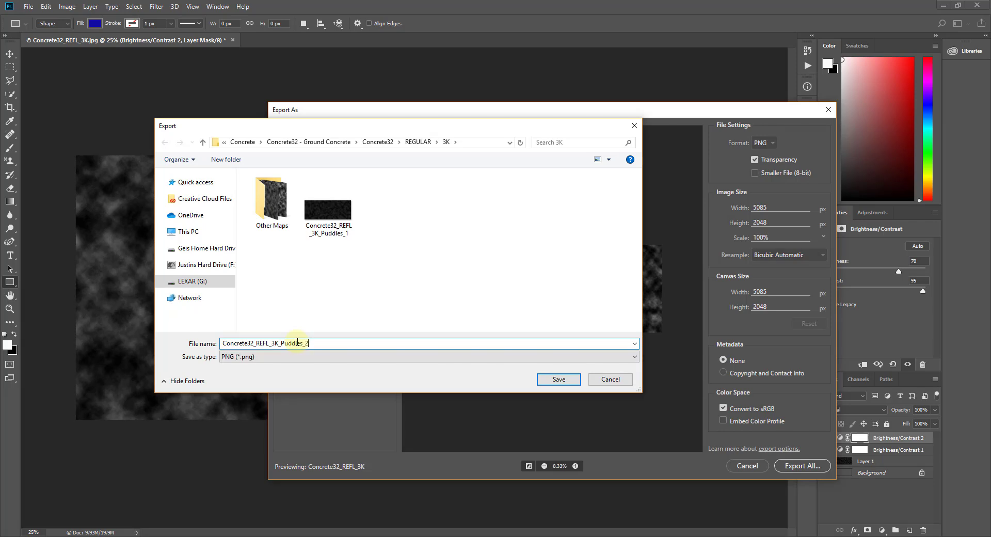
left_click(561, 379)
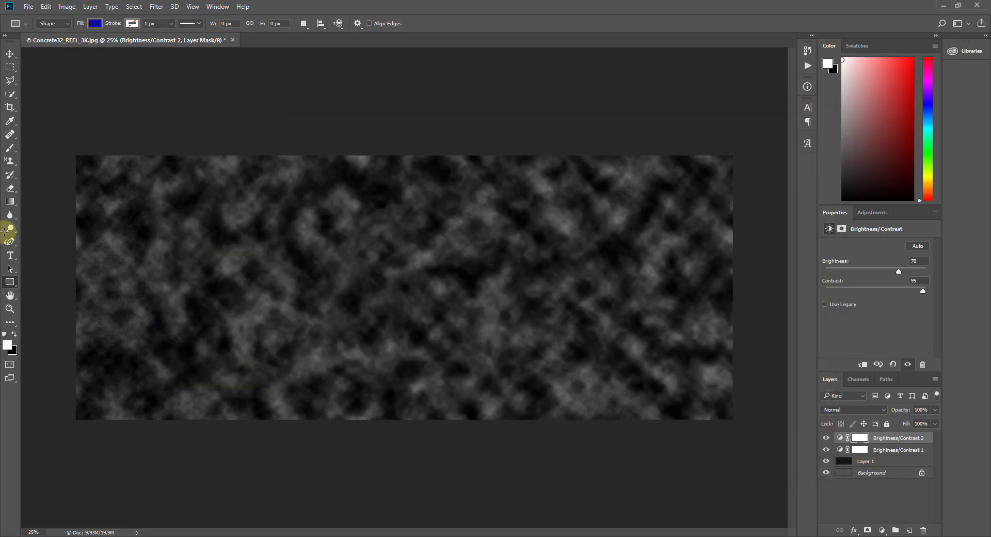
Step: Switch back to SketchUp and replace the concrete's reflection roughness texture with Concrete32_REFL_3K_Puddles_2
mouse_move(566, 534)
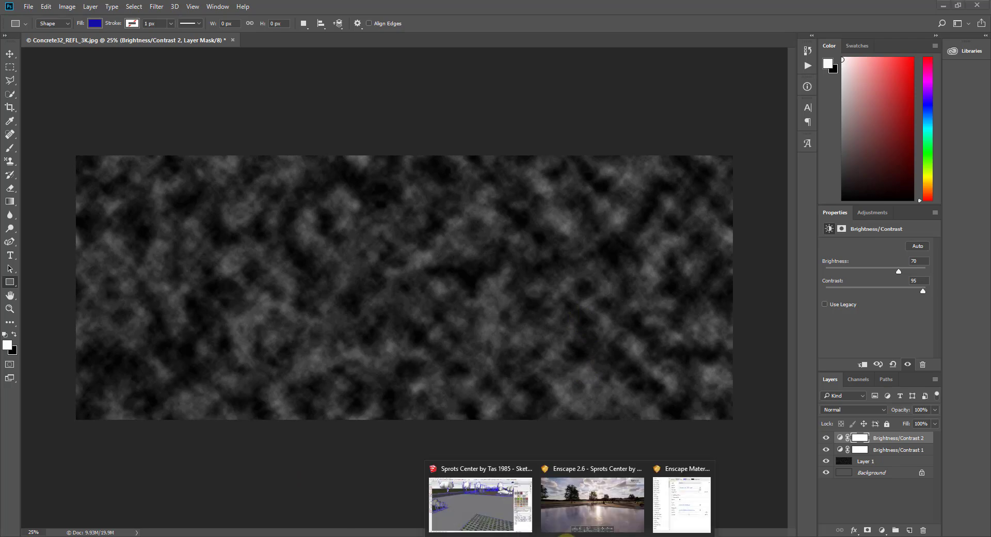
left_click(473, 504)
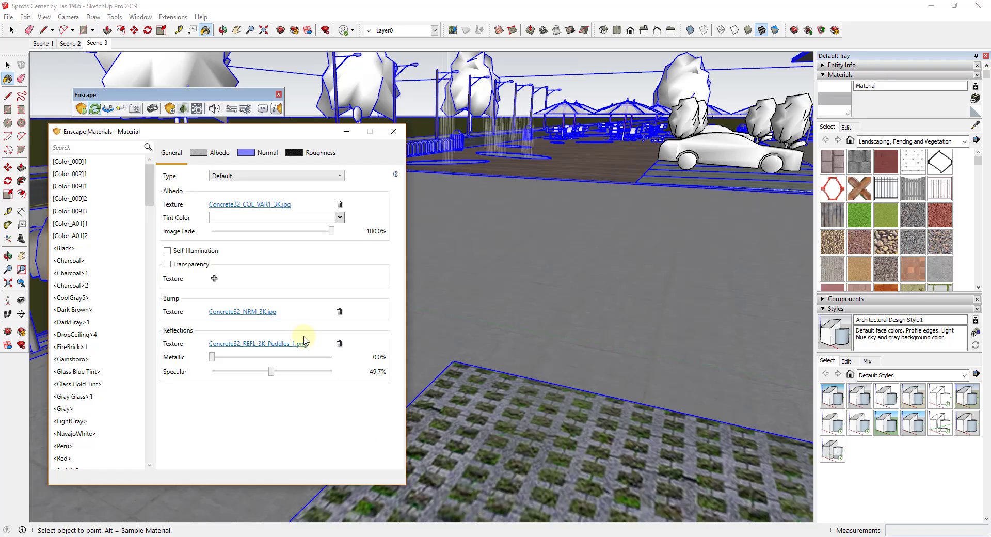
left_click(340, 344)
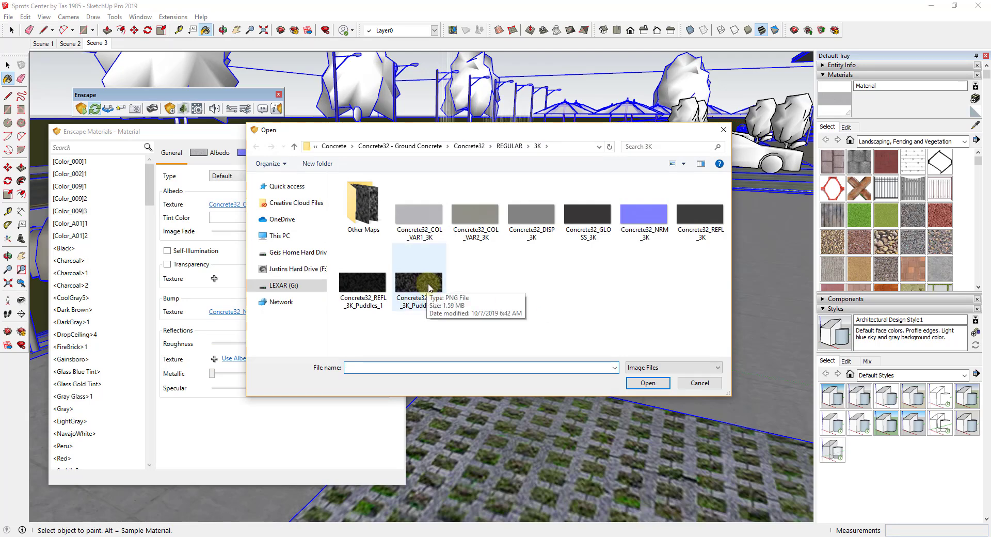
double_click(428, 288)
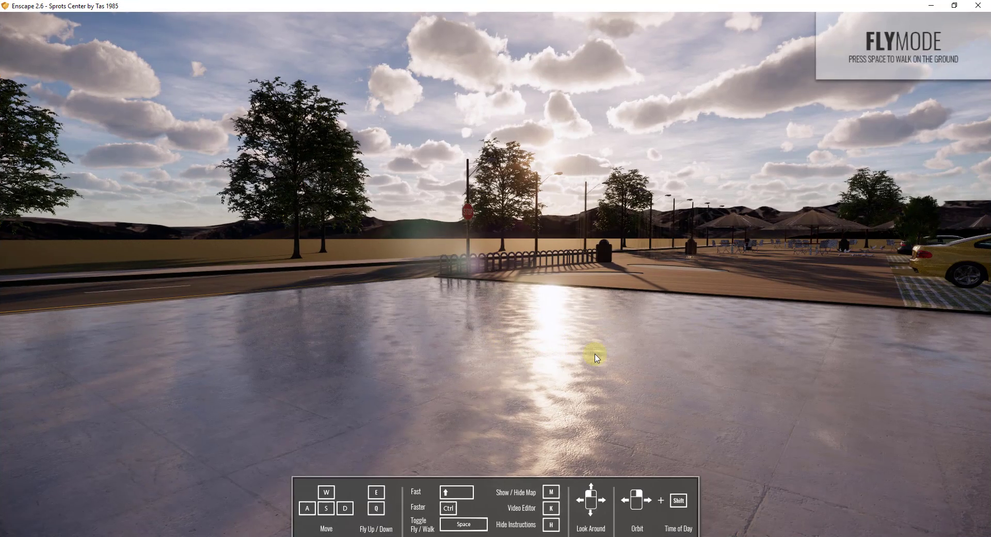
Step: In the Enscape render, change the time of day to a higher sun and inspect the concrete's puddle reflections from several angles
left_click_drag(596, 357, 571, 366)
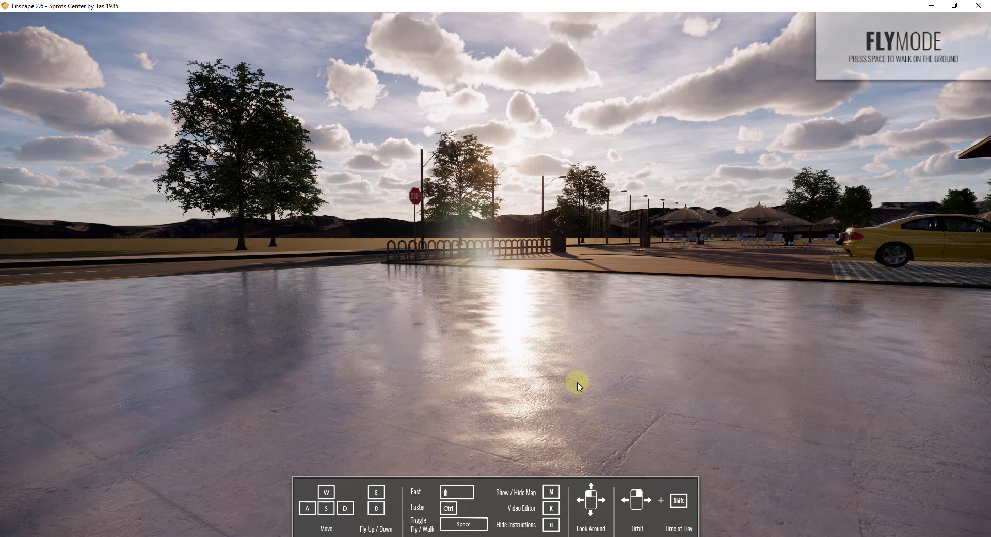
left_click_drag(576, 383, 575, 381)
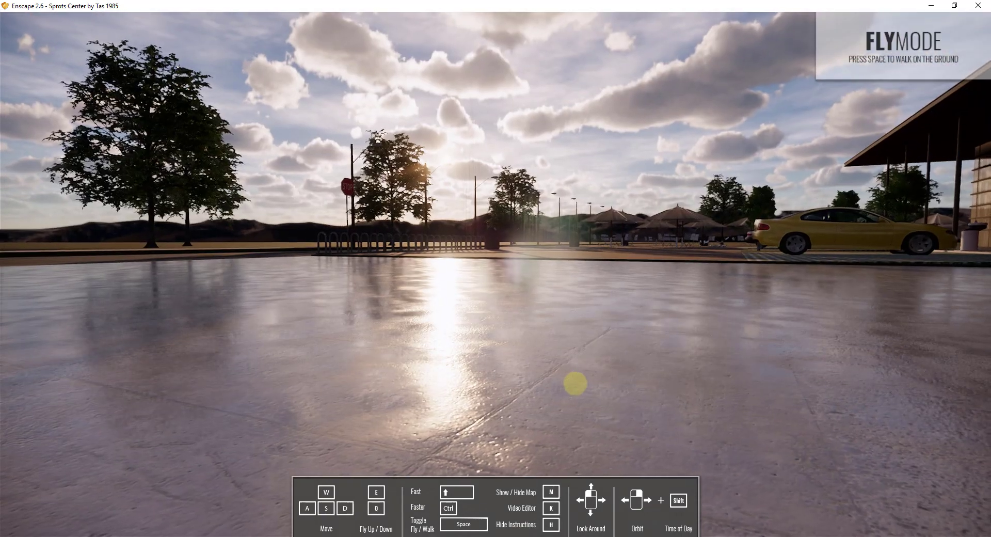
key("w")
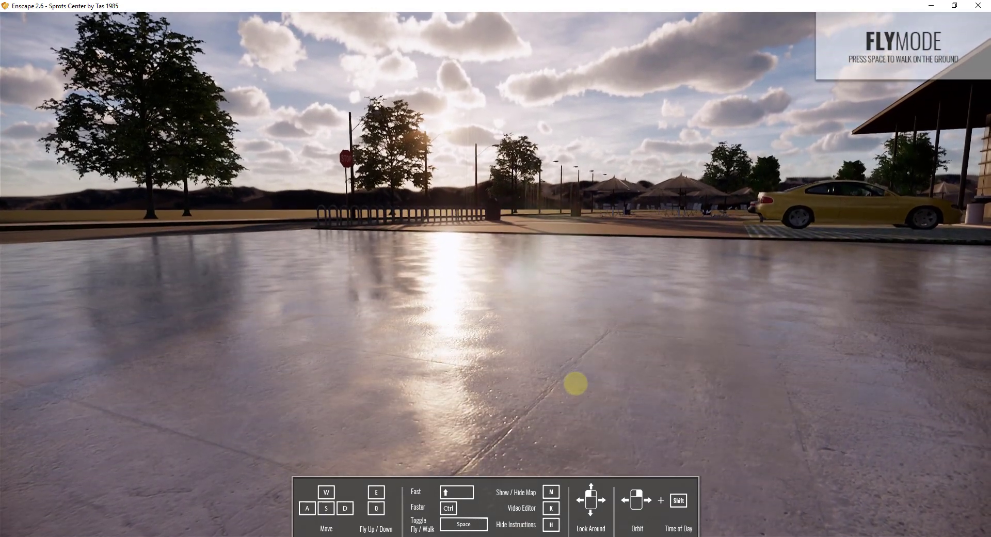
left_click_drag(575, 383, 578, 363)
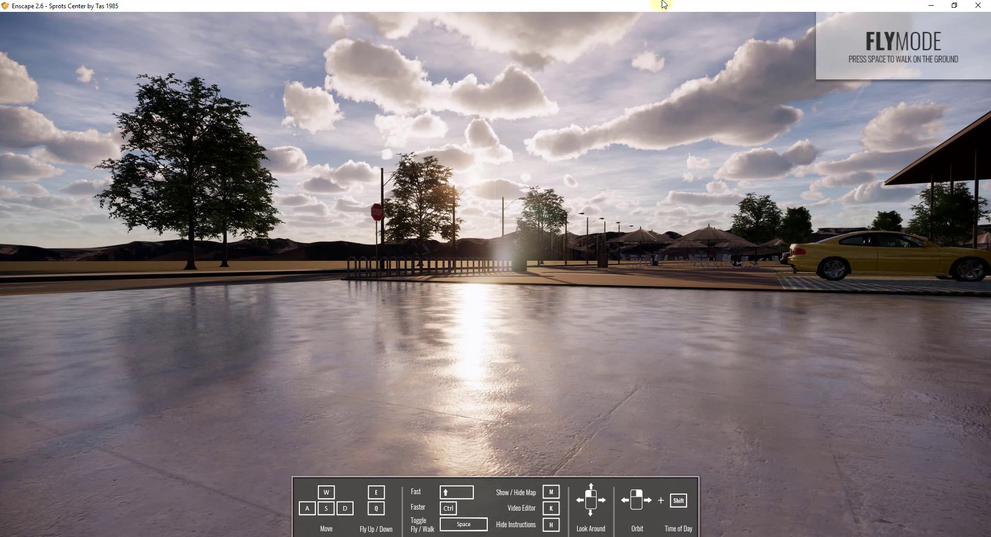
left_click_drag(479, 334, 475, 343)
right_click_drag(476, 343, 473, 338, "shift")
key("a")
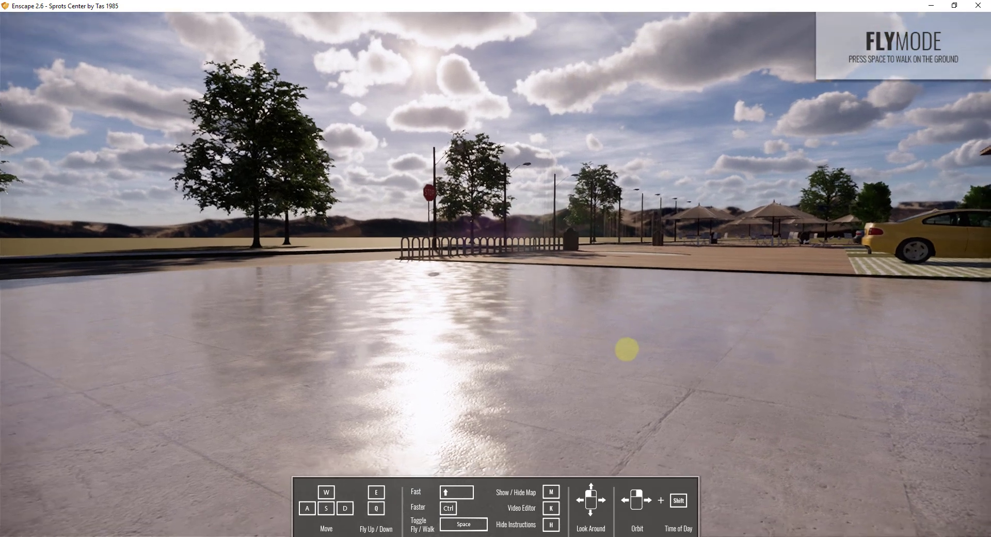
left_click_drag(627, 350, 622, 341)
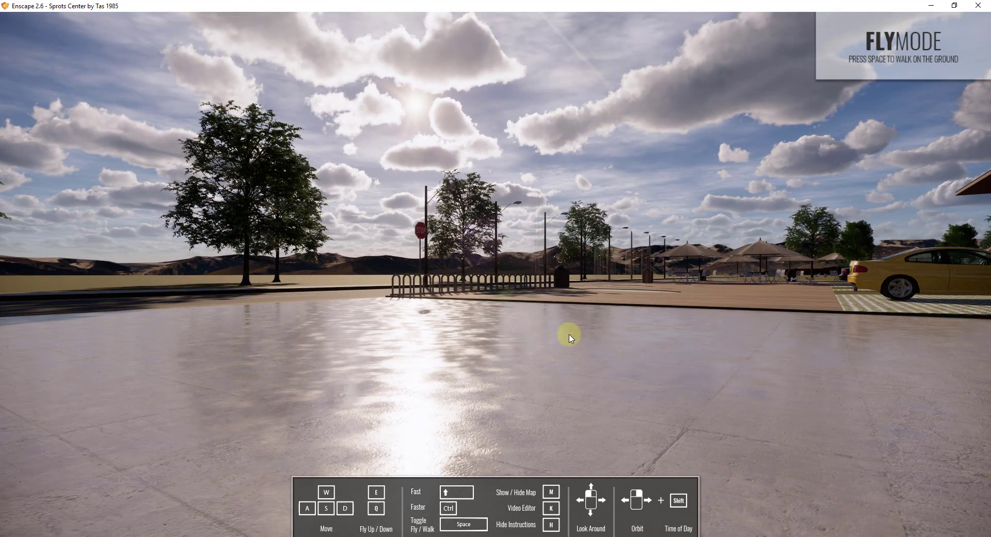
left_click_drag(535, 370, 530, 348)
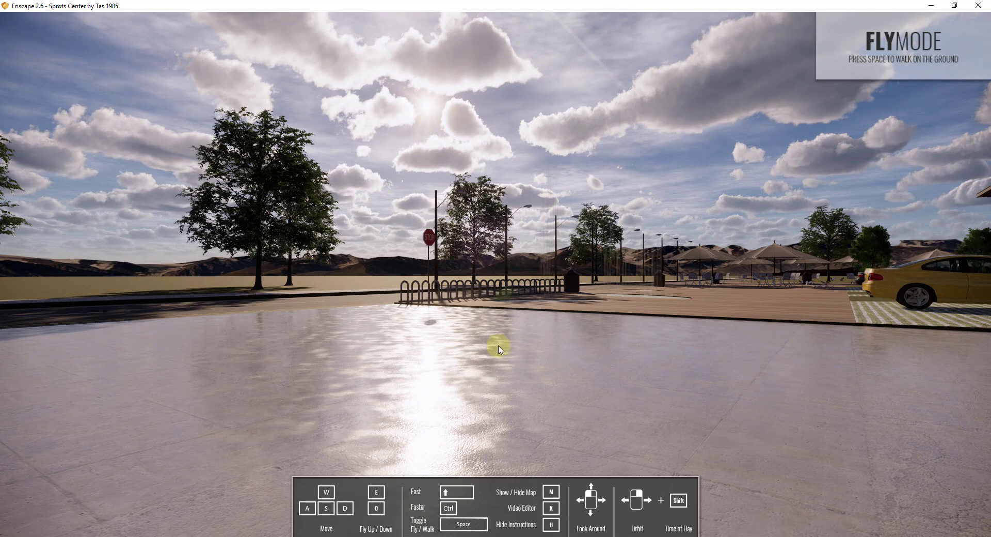